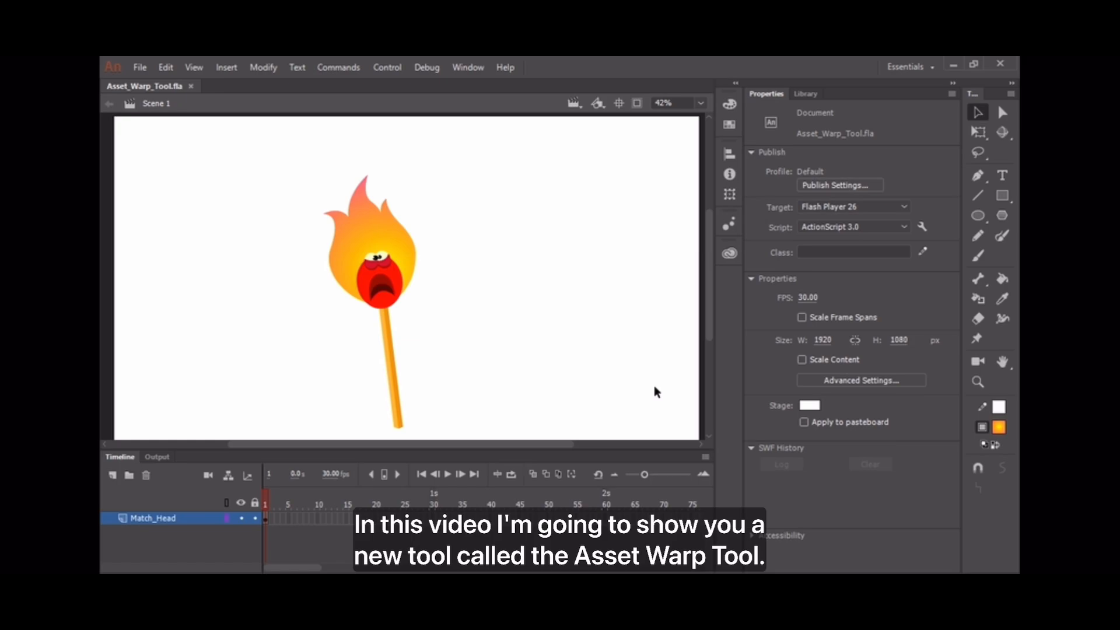
Select the matchstick's Graphic instance of the Matchstick symbol on the stage.
click(407, 253)
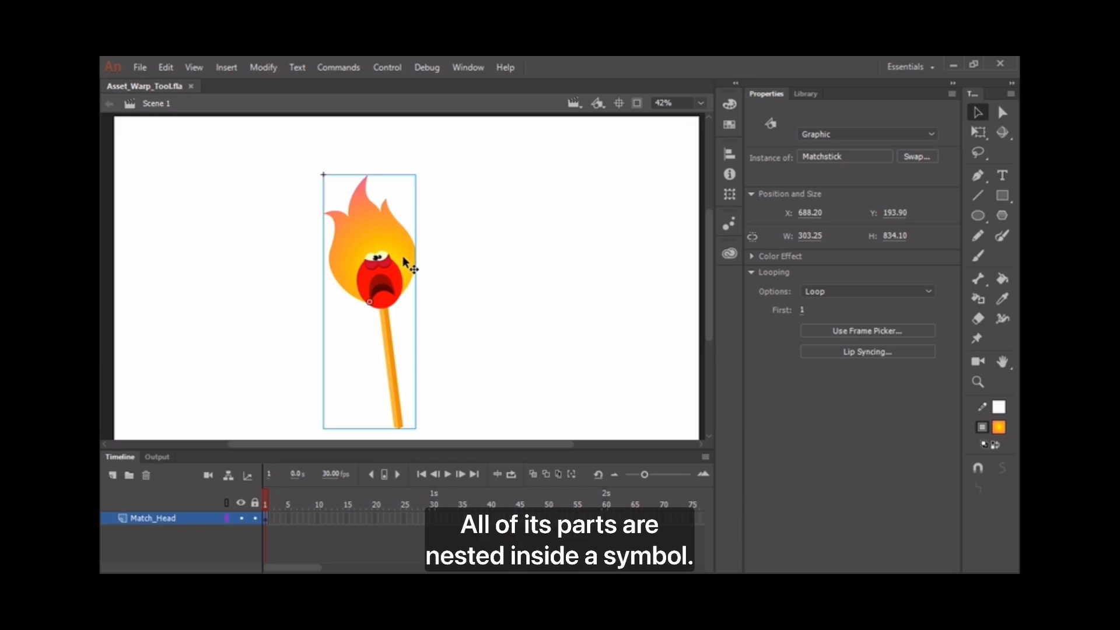
Enter the Matchstick symbol and toggle MatchHead and Layer_3 visibility to inspect its art.
double_click(404, 255)
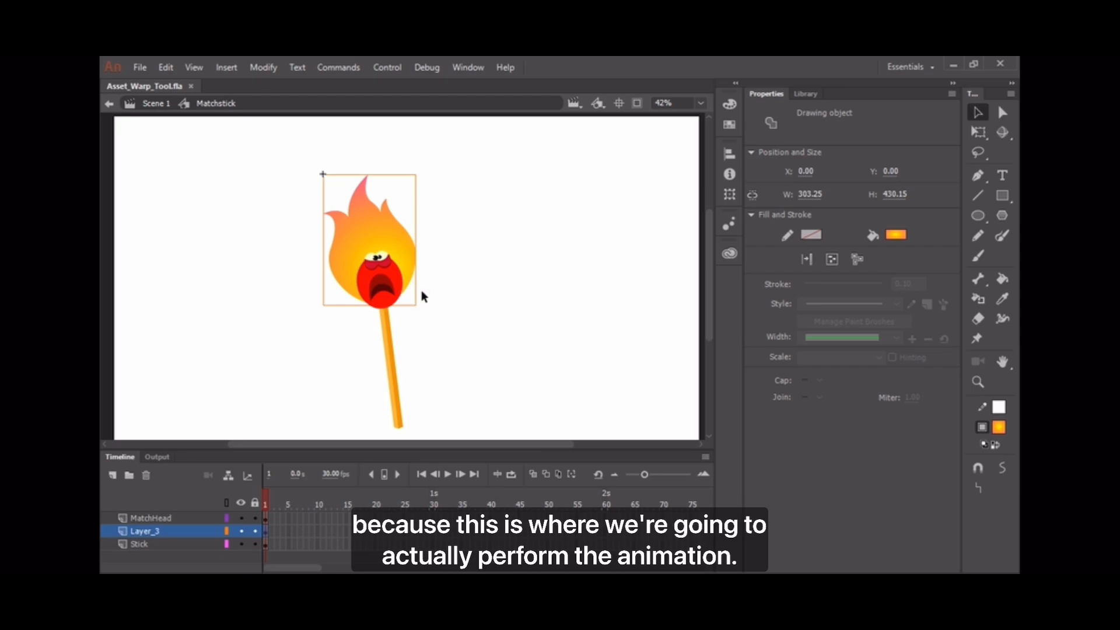
click(248, 529)
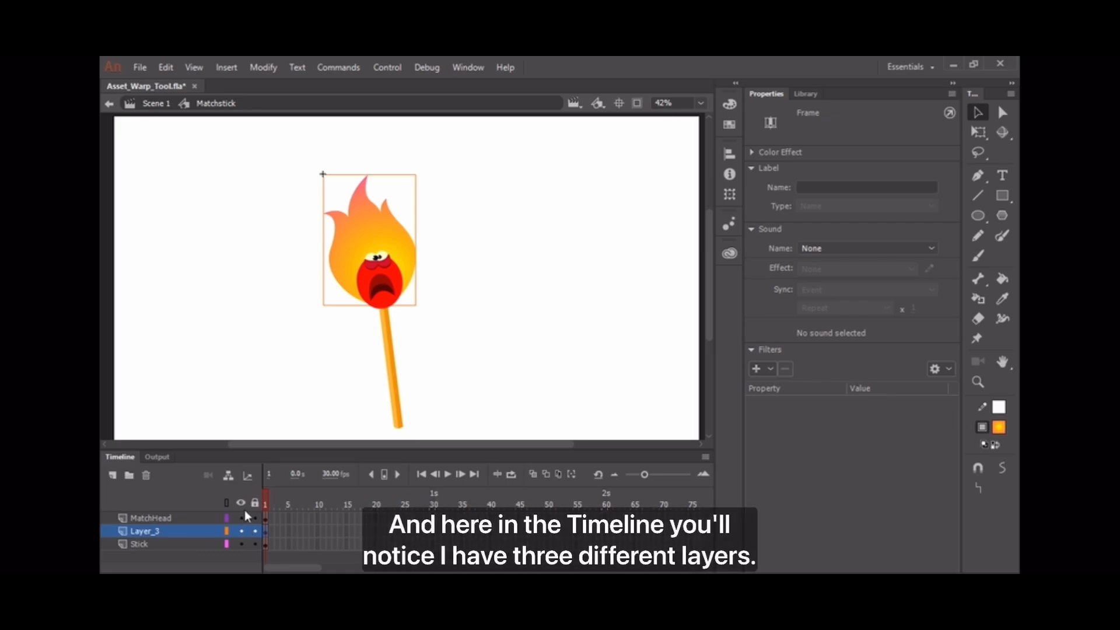
click(242, 518)
click(242, 518)
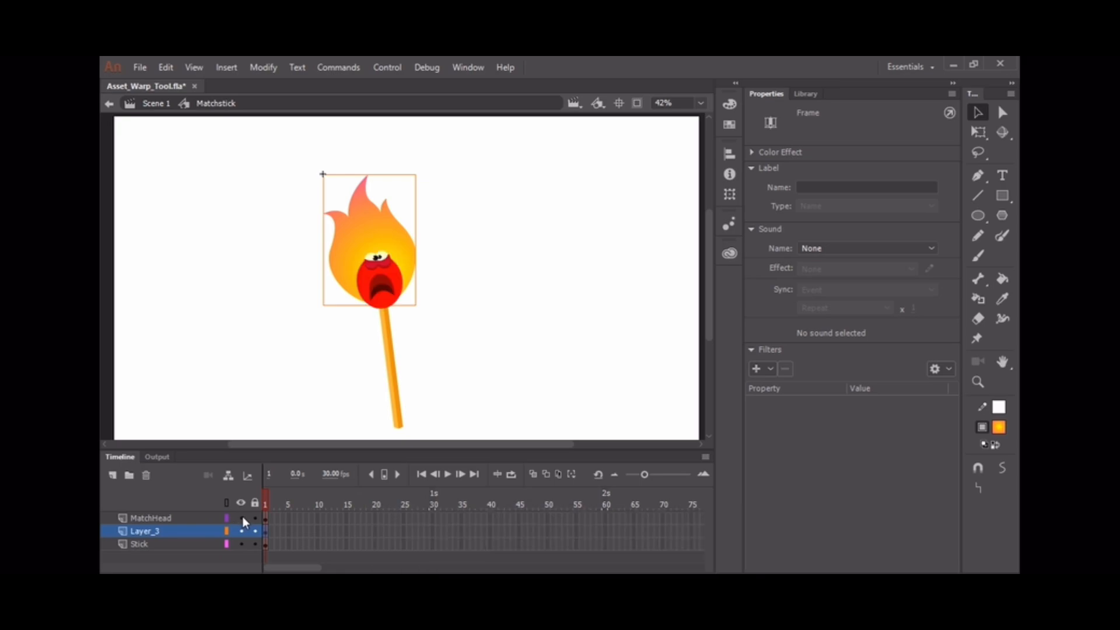
click(391, 288)
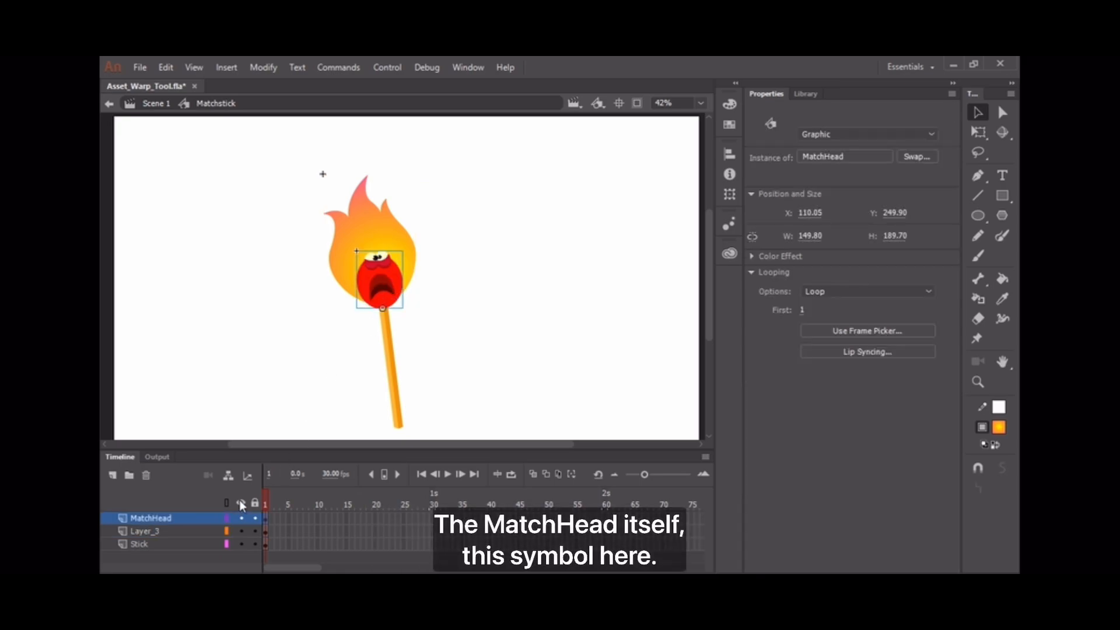
click(241, 532)
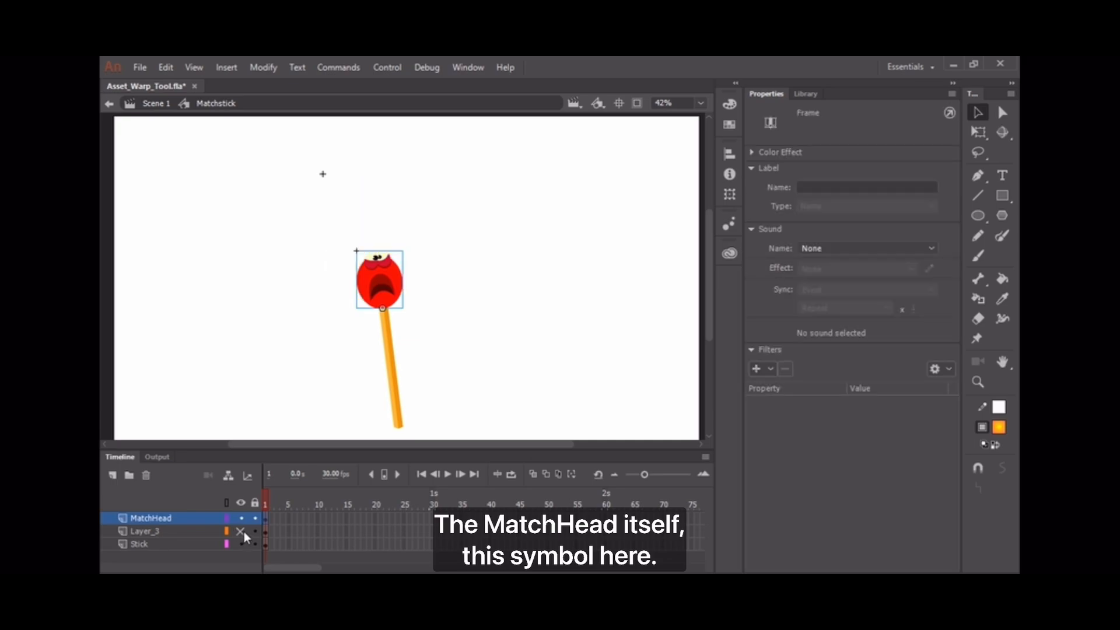
click(241, 530)
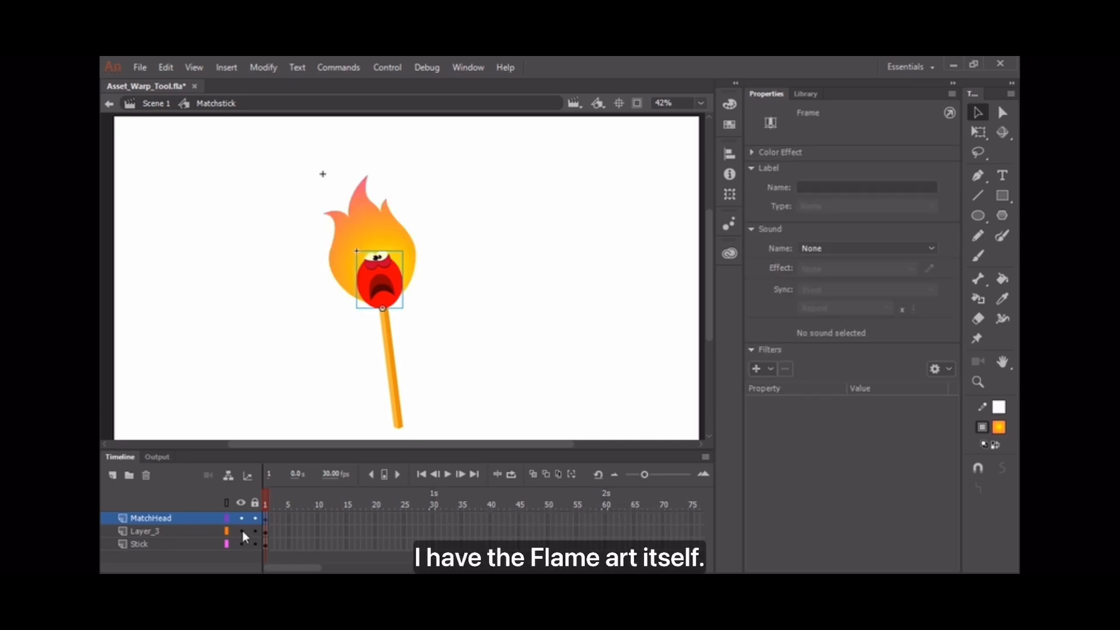
Rename Layer_3 to 'Flame'.
click(155, 530)
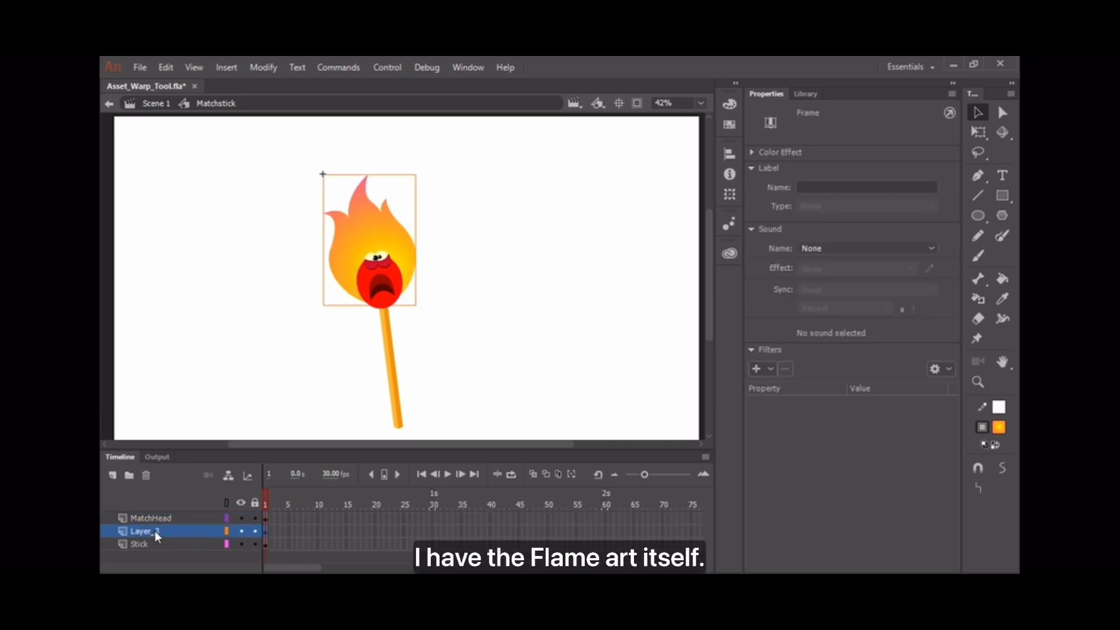
double_click(155, 530)
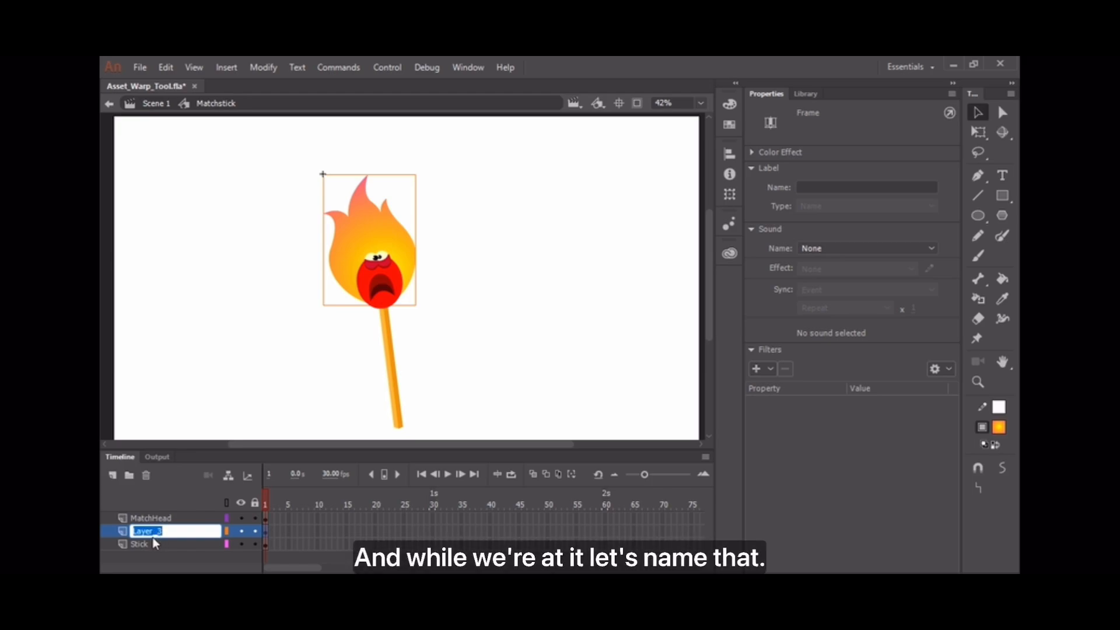
text(F)
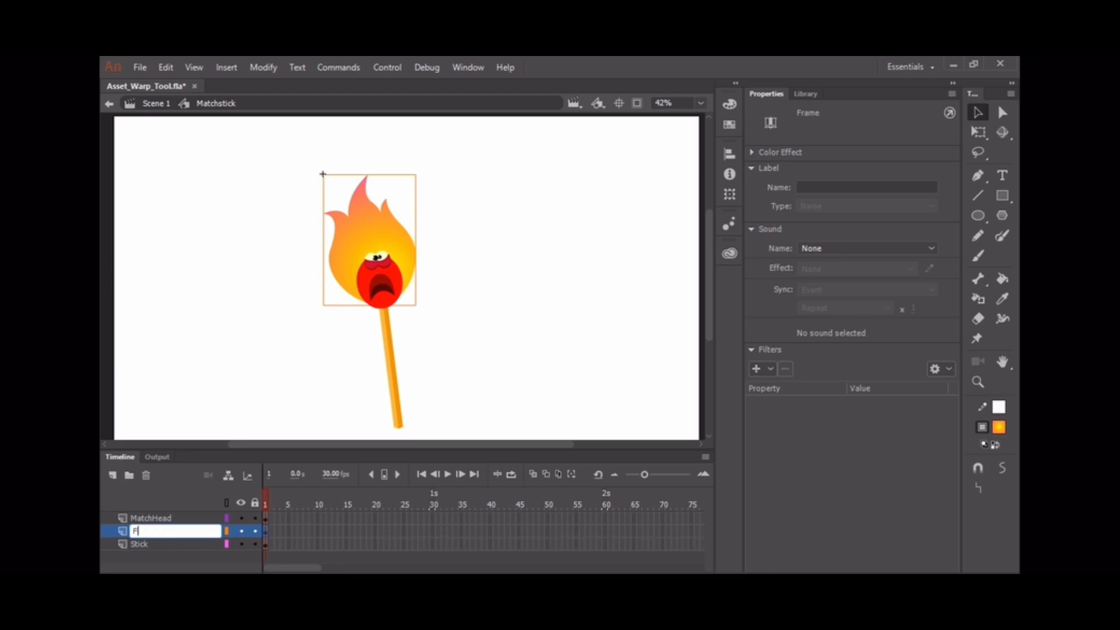
text(lame)
key(Return)
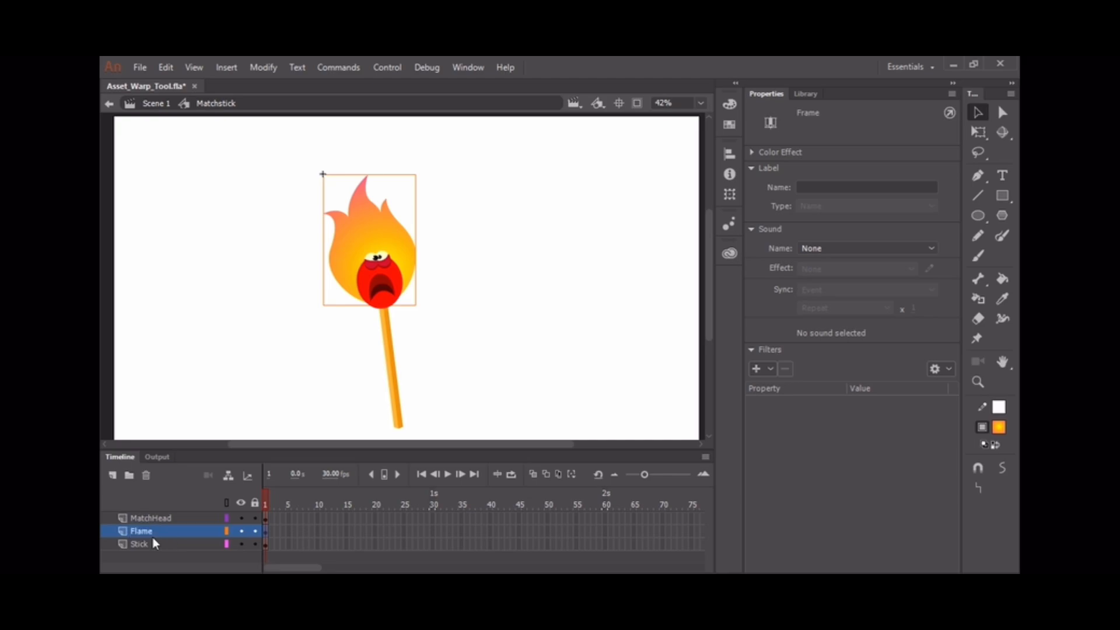
Lock the Stick layer so only the flame stays editable, then select the flame artwork.
click(207, 545)
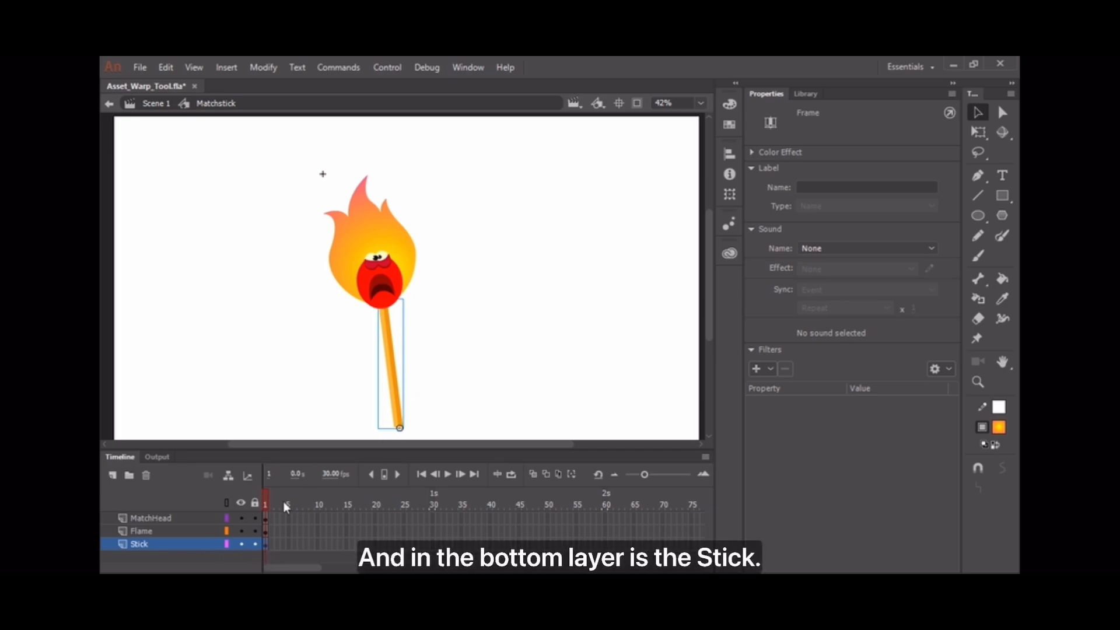
click(255, 544)
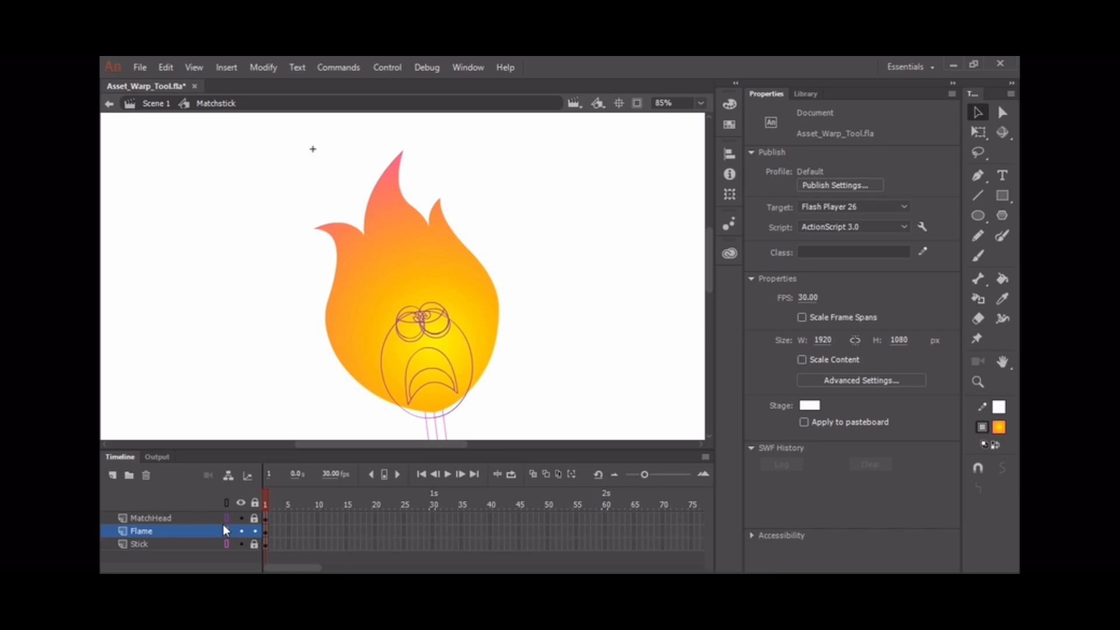
click(464, 302)
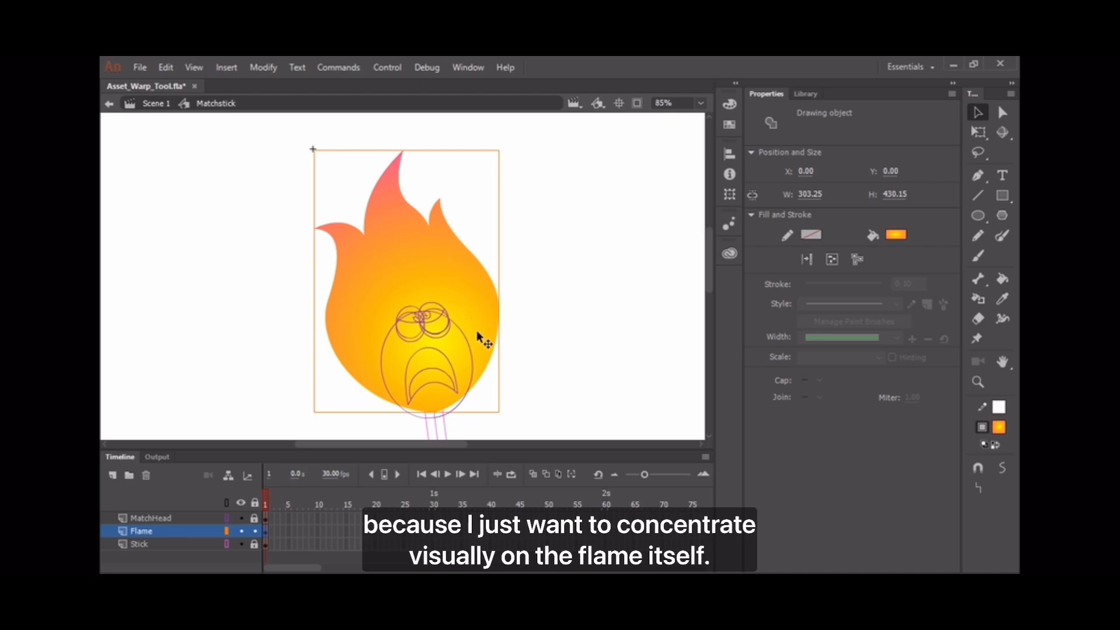
Use the Asset Warp Tool to pin the flame's base where it meets the stick.
click(979, 339)
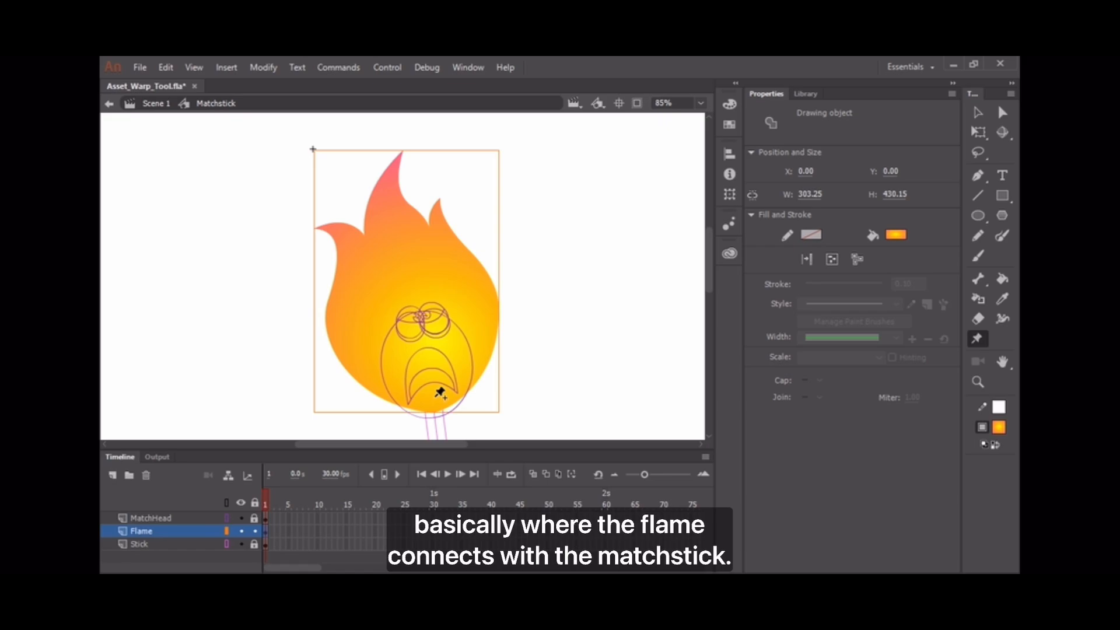
click(437, 395)
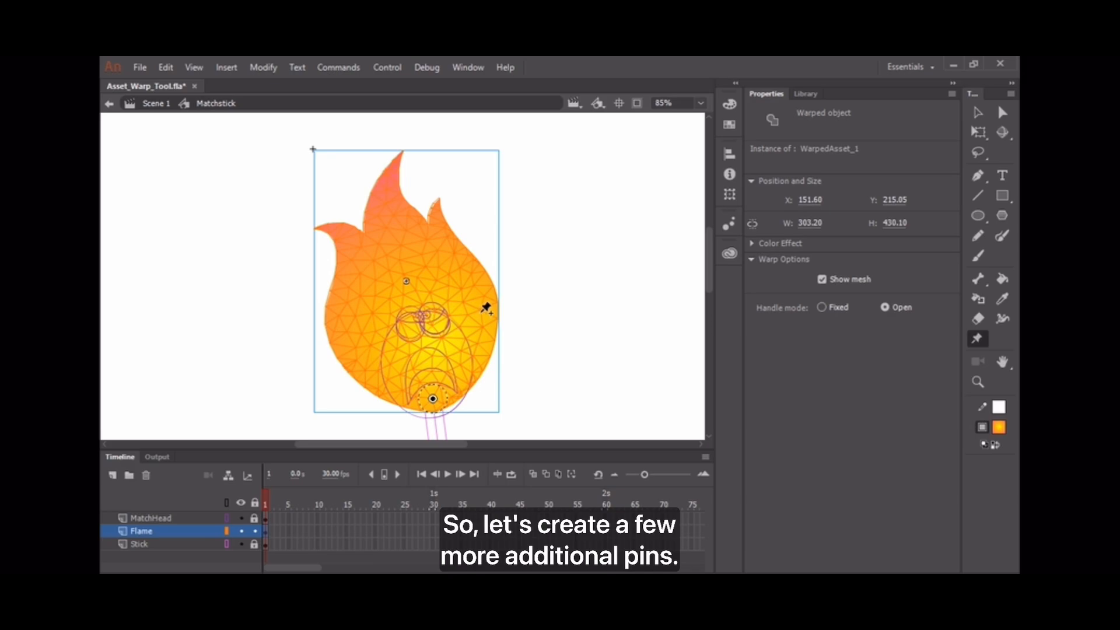
Add nine warp pins across the flame's sides, tips, centre and body.
click(481, 315)
click(346, 339)
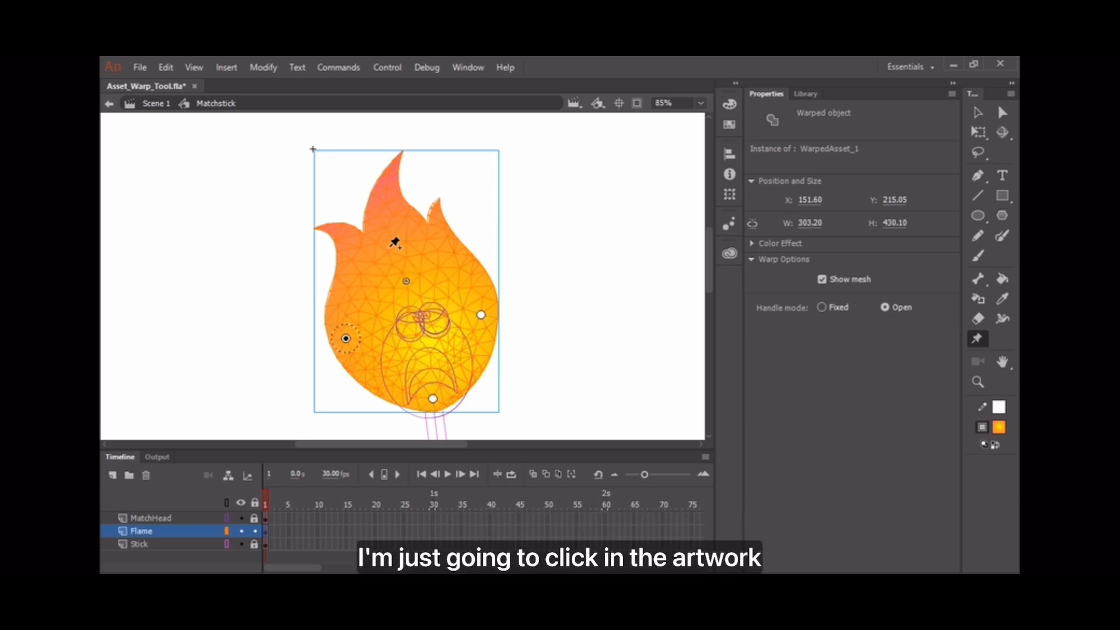
click(442, 255)
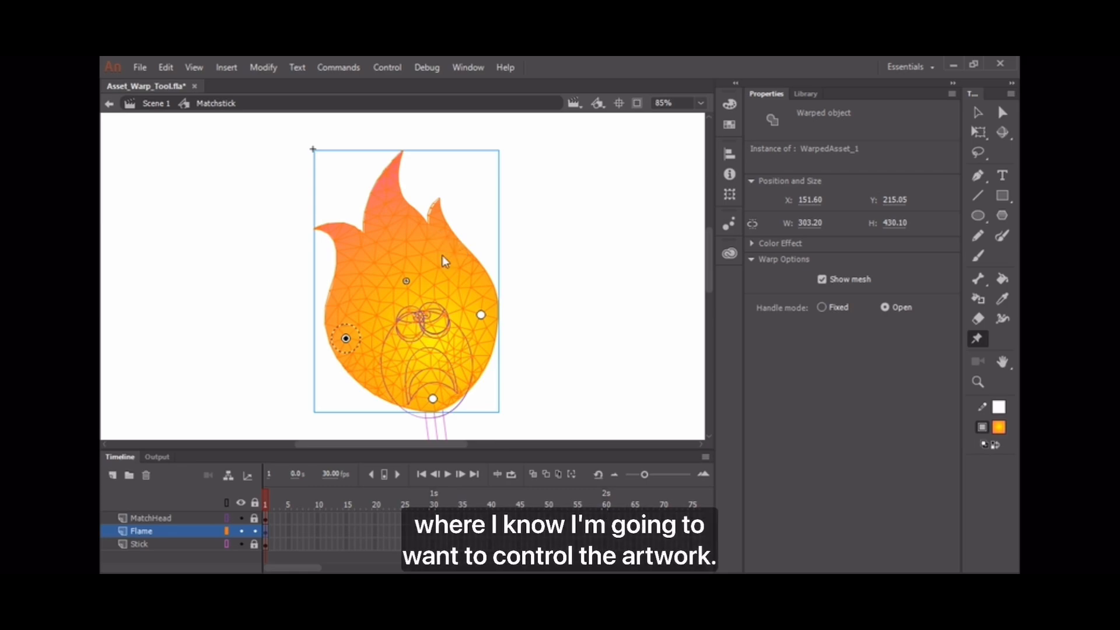
click(438, 207)
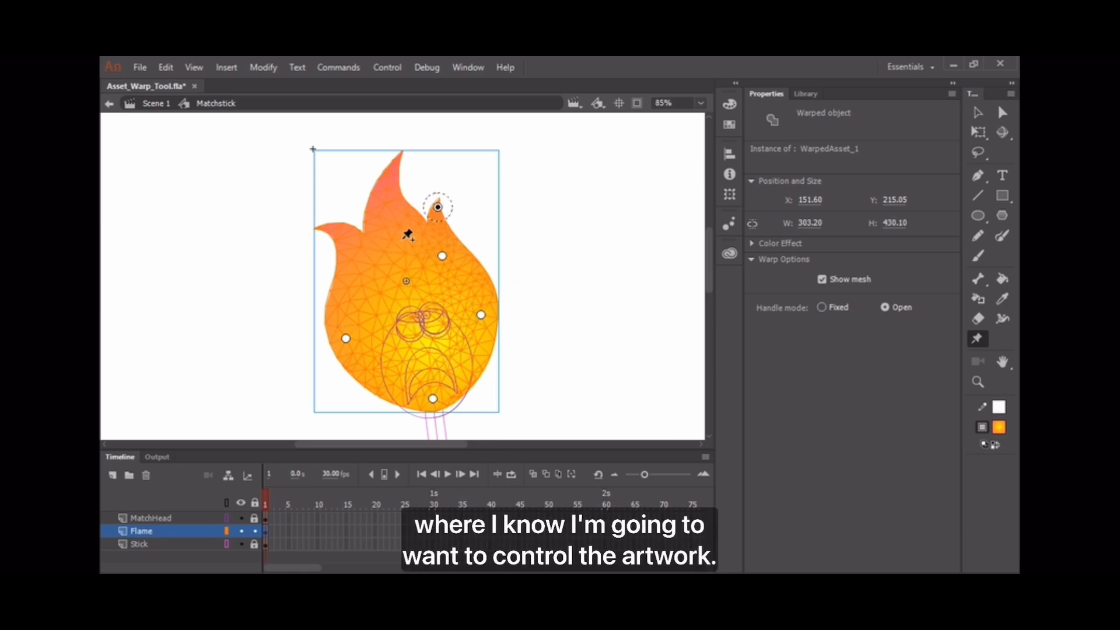
click(412, 295)
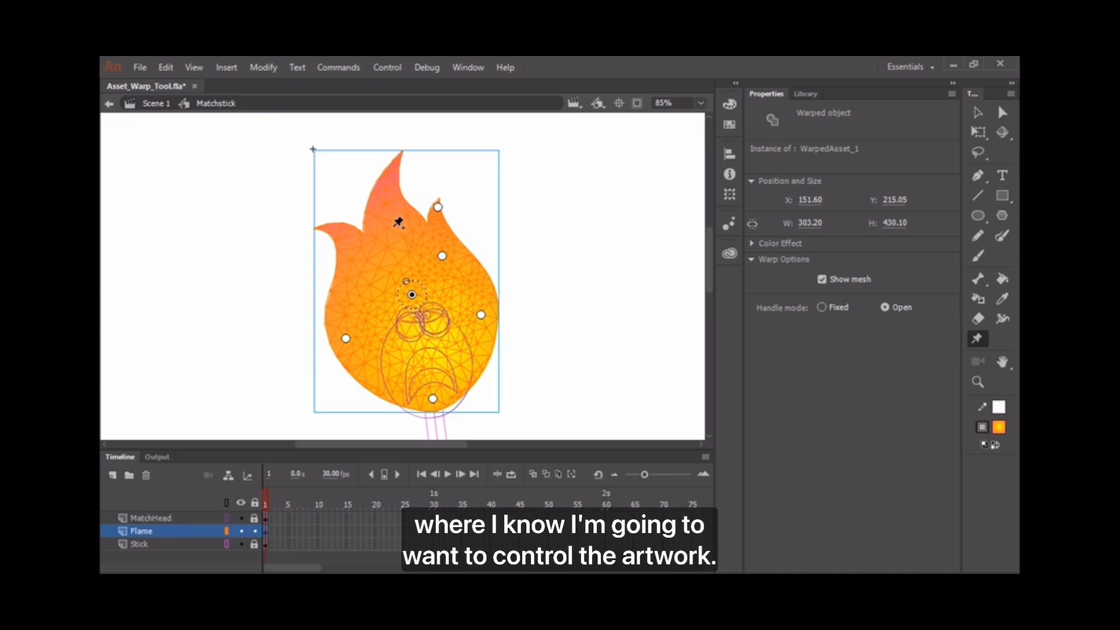
click(394, 226)
click(395, 168)
click(329, 227)
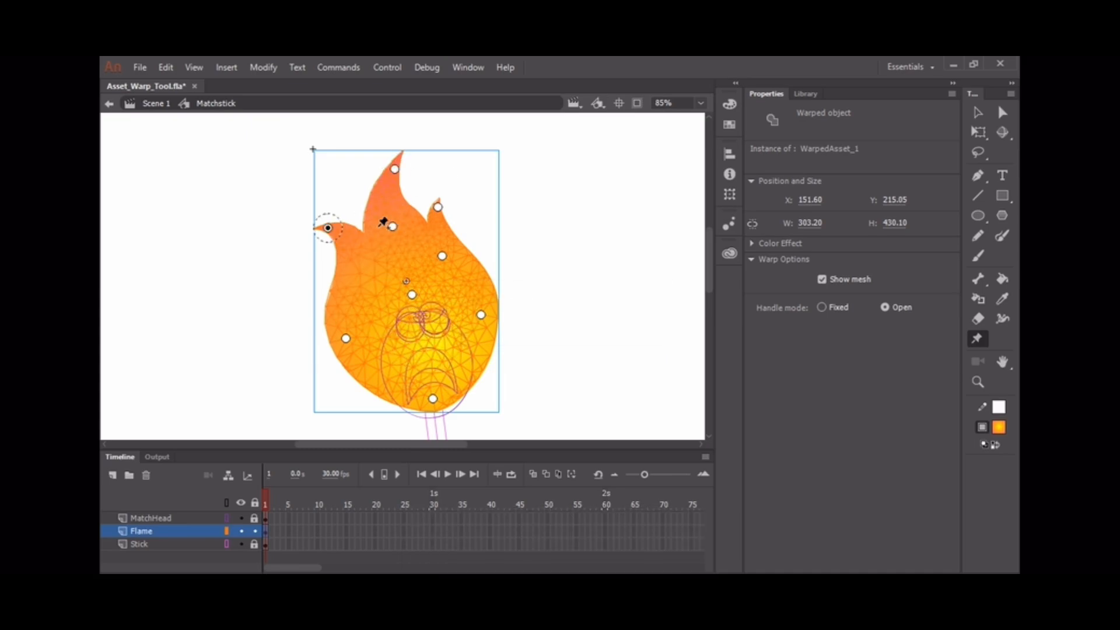
click(353, 280)
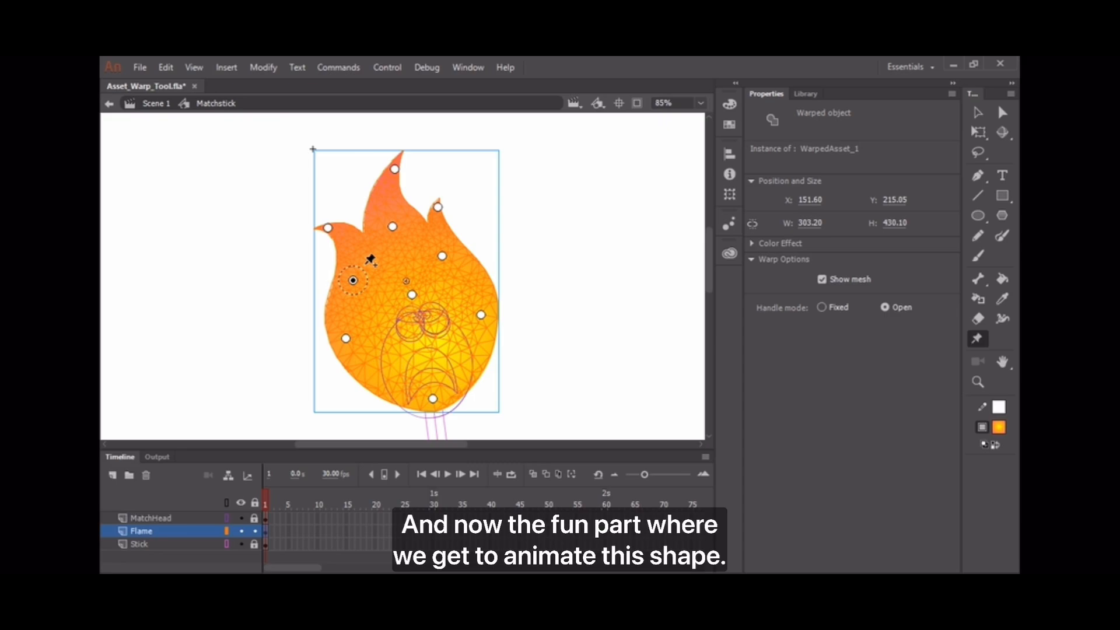
Move to frame 3, zoom in on the flame and select it to show its warp pins.
click(276, 532)
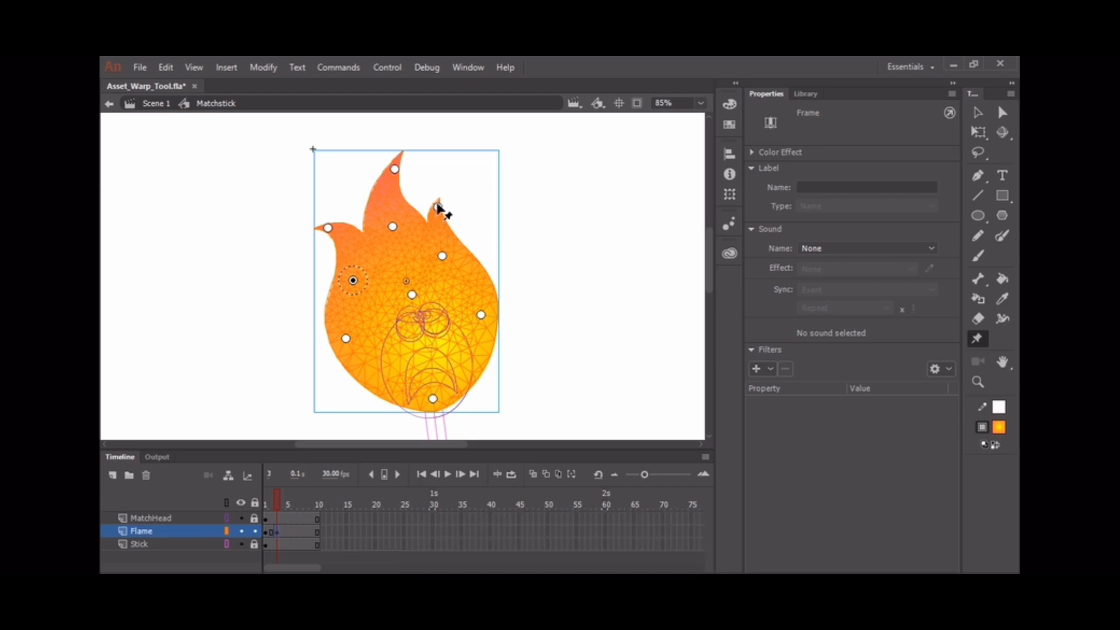
key(ctrl+equal)
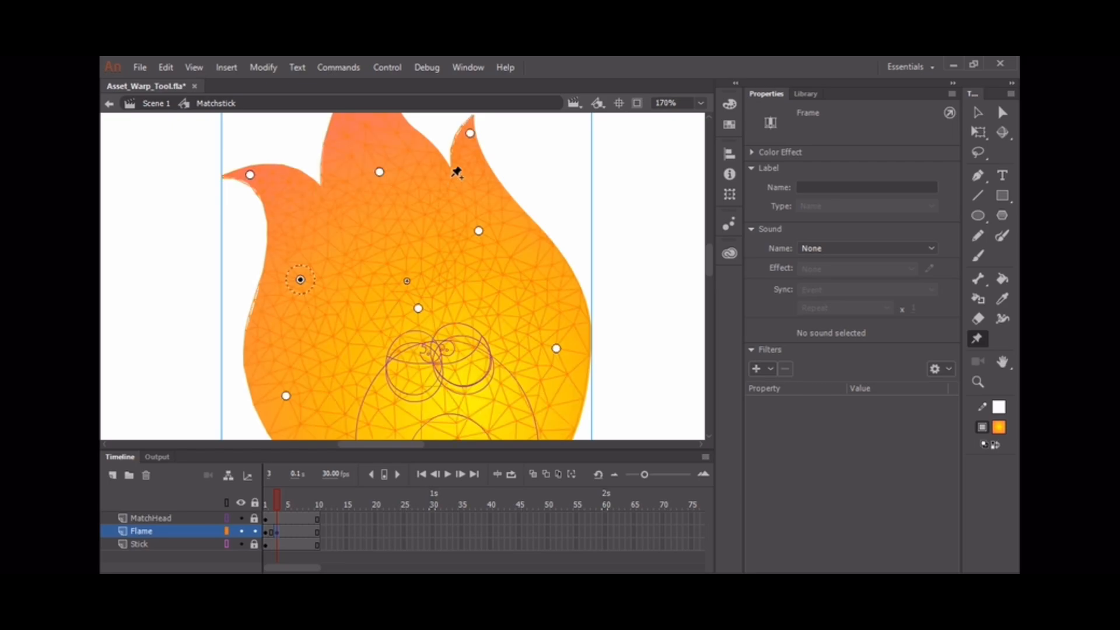
key(space)
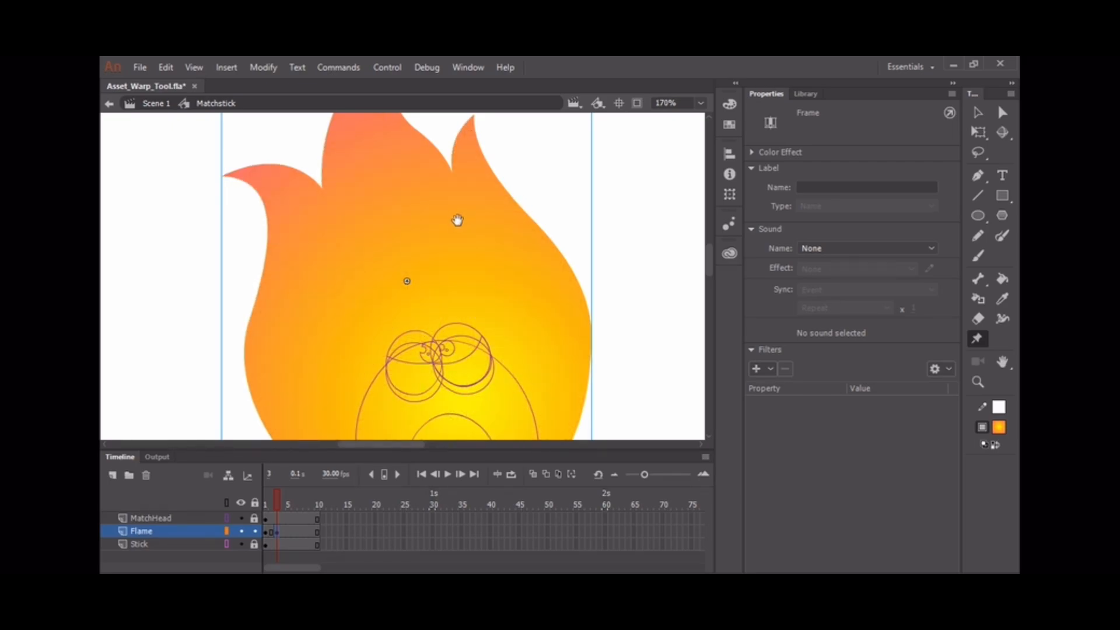
drag(453, 226, 456, 241)
drag(462, 296, 462, 362)
click(470, 340)
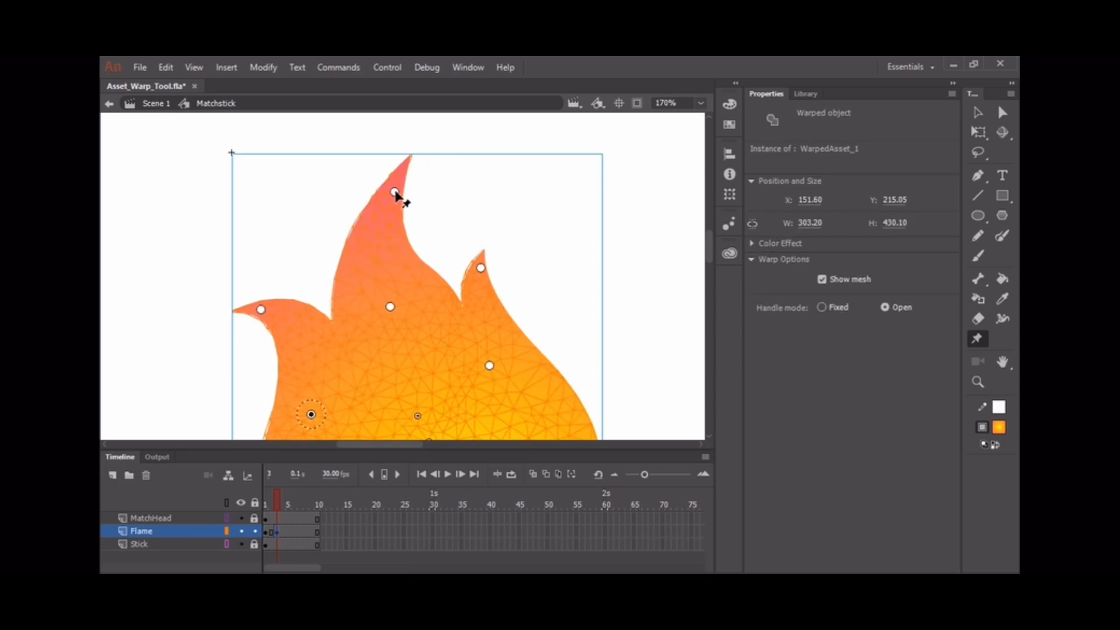
Bend and curl the tall flame tip leftward, shifting the central and upper-left pins.
drag(395, 193, 321, 197)
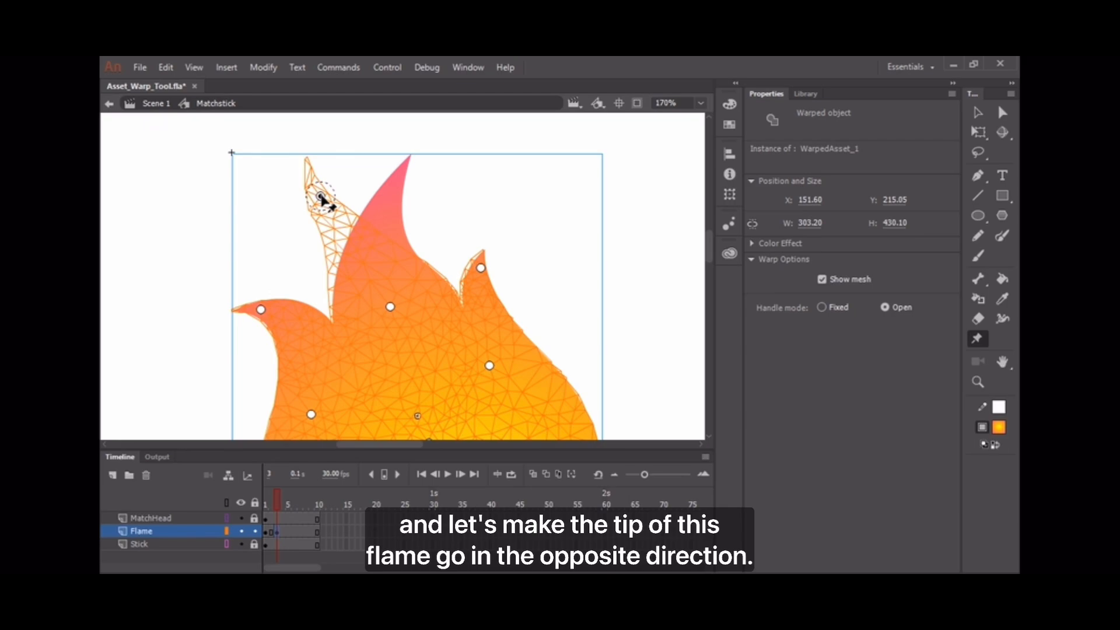
drag(321, 198, 324, 198)
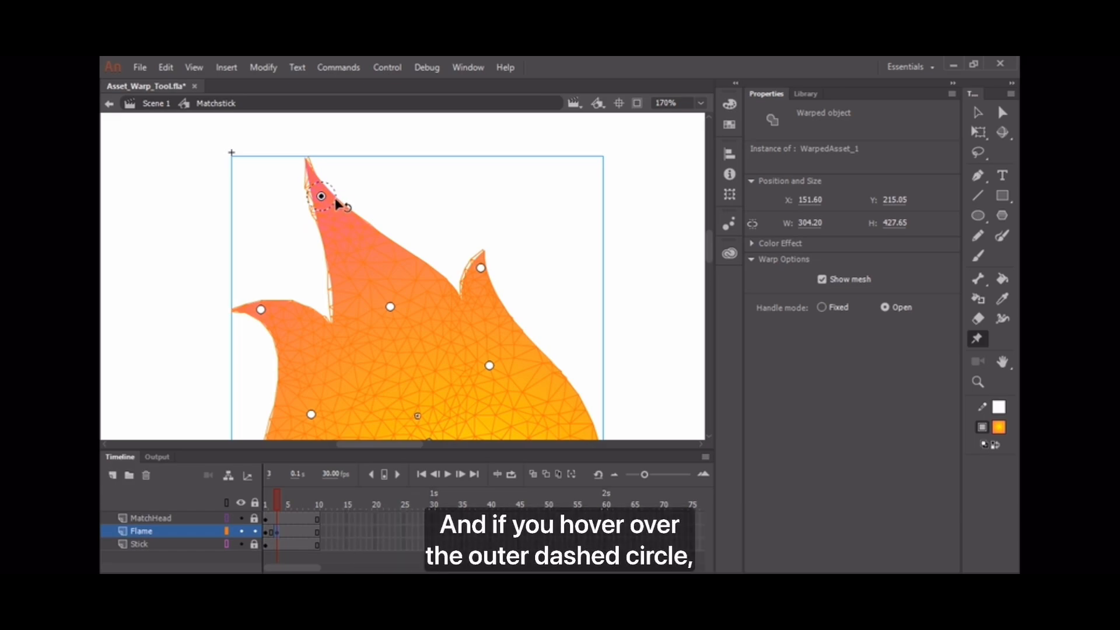
drag(336, 199, 341, 180)
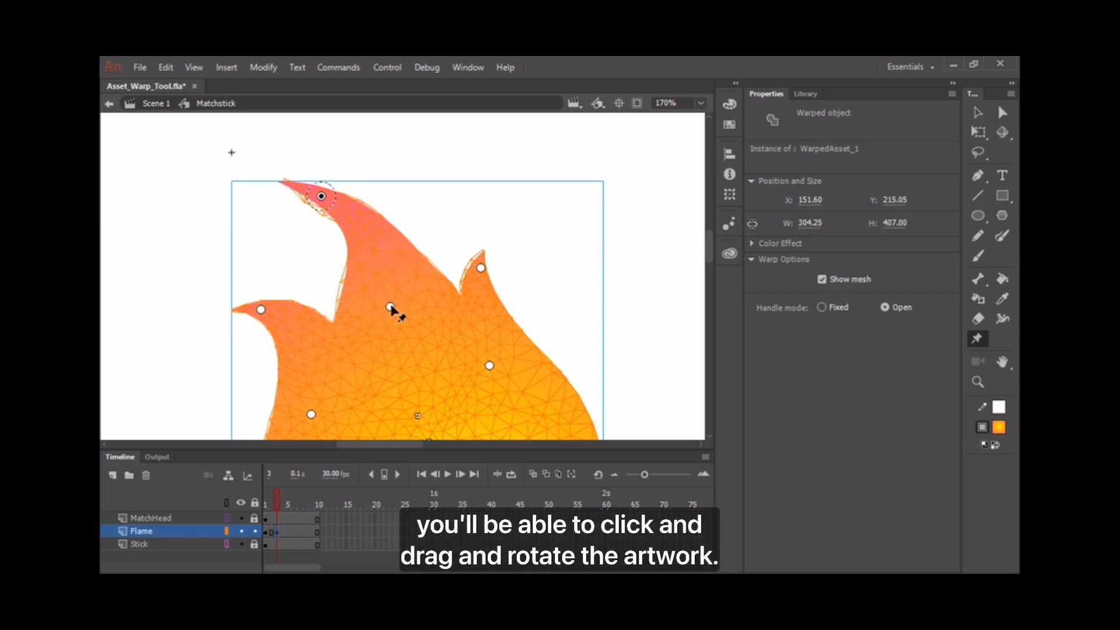
drag(406, 305, 367, 312)
mouse_move(321, 196)
mouse_down()
mouse_move(335, 204)
mouse_move(320, 210)
mouse_up()
drag(492, 267, 471, 208)
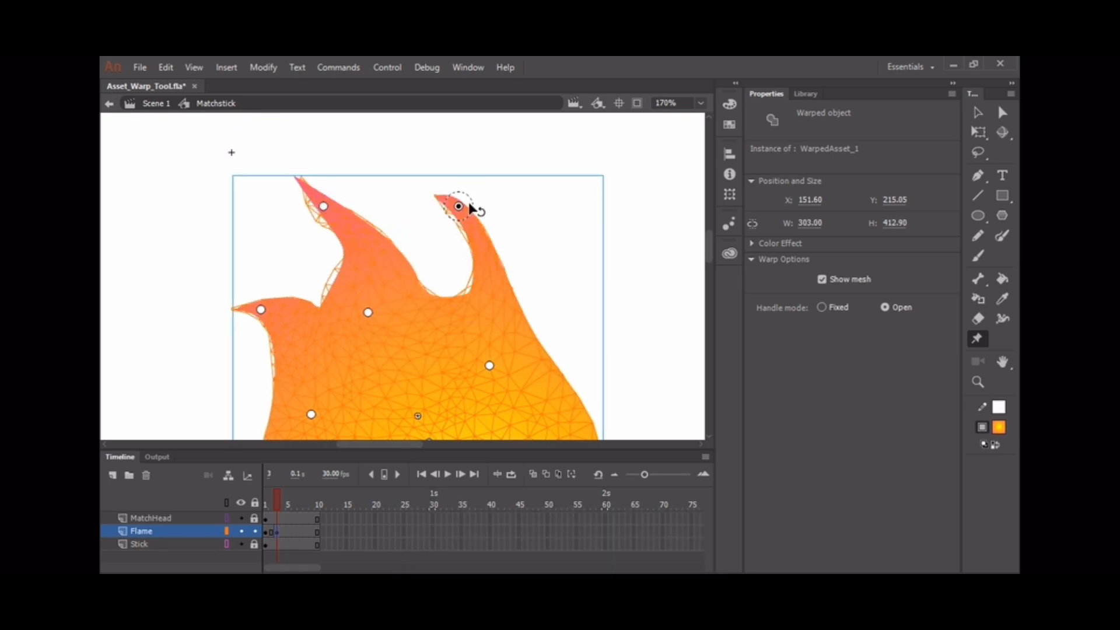
drag(323, 206, 338, 239)
Bend the right tip rightward, raise the left tip, and bulge both flame sides.
click(459, 206)
click(489, 365)
drag(503, 360, 500, 352)
drag(458, 206, 484, 241)
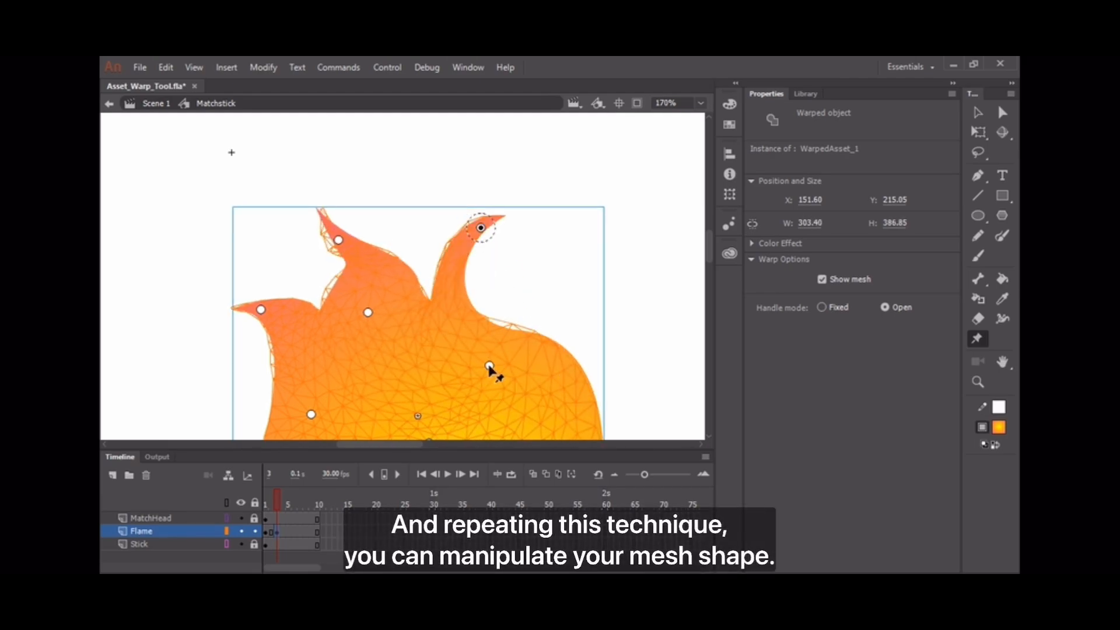
drag(489, 366, 499, 337)
drag(260, 309, 275, 259)
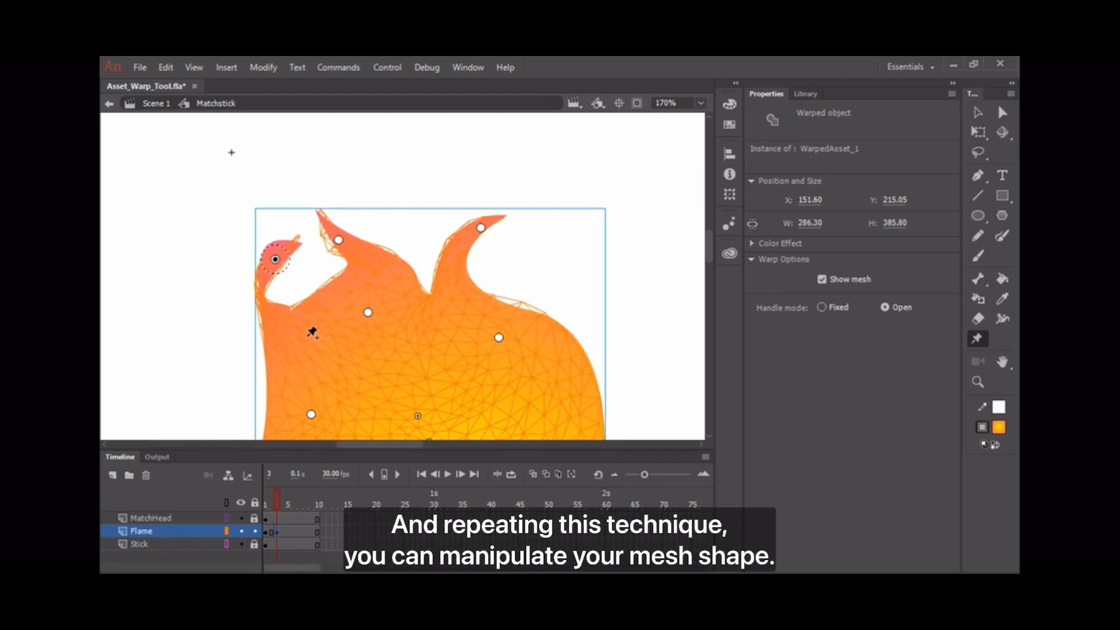
click(368, 313)
drag(382, 312, 376, 324)
drag(311, 414, 297, 389)
drag(275, 259, 359, 249)
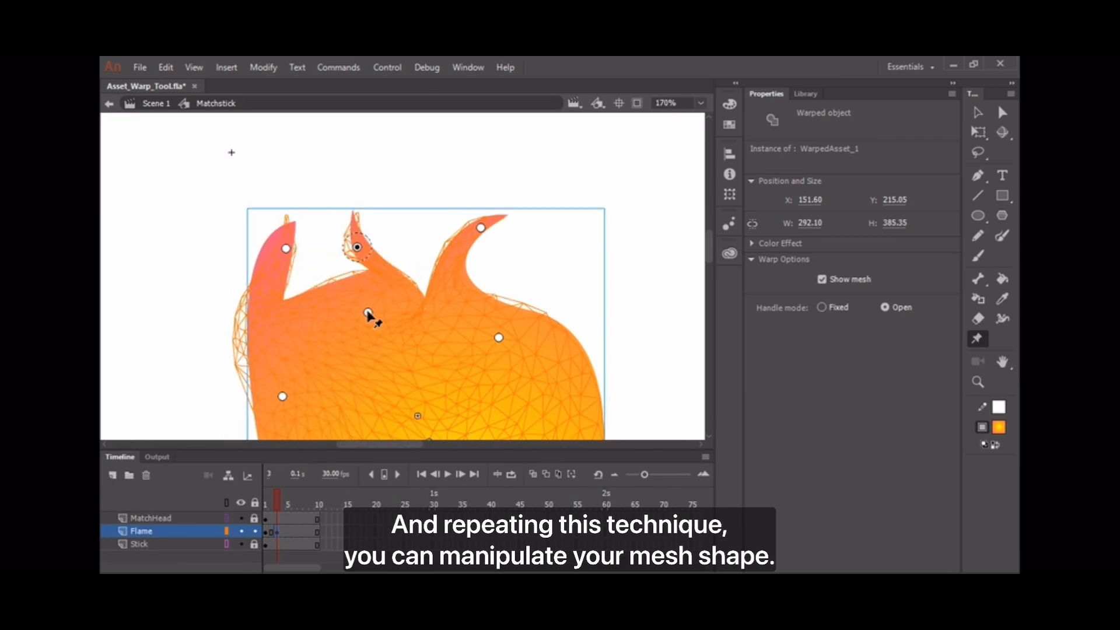
drag(370, 315, 365, 369)
drag(496, 406, 473, 260)
Bulge the right and lower-left sides, lift the centre, and pull the right tip up.
key(ctrl+minus)
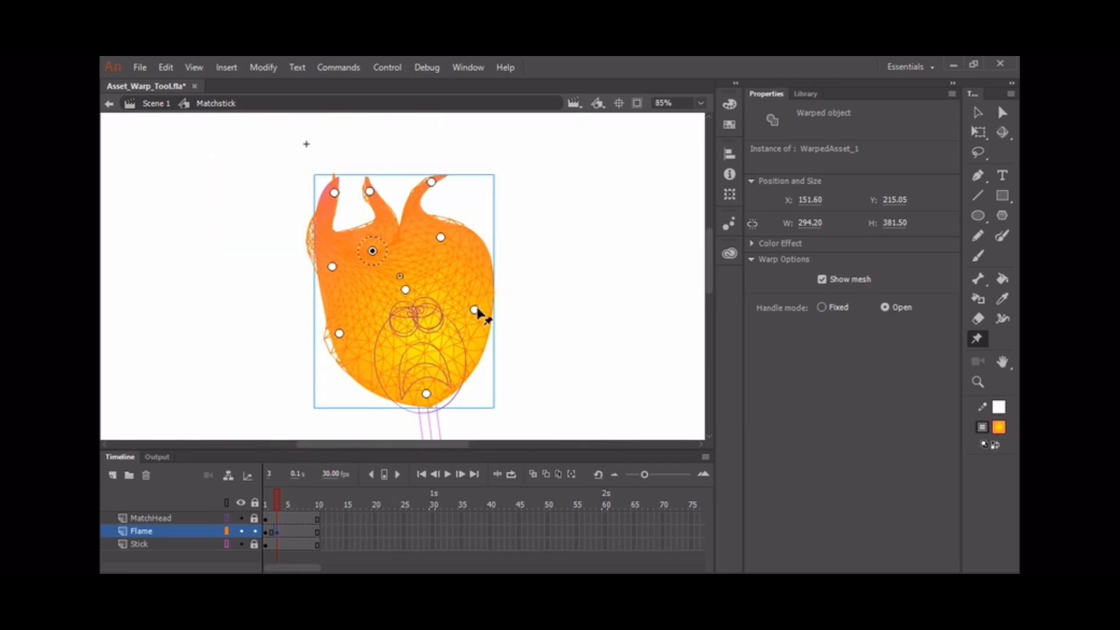
click(475, 310)
drag(489, 310, 485, 297)
click(339, 333)
drag(350, 332, 348, 342)
drag(405, 290, 405, 282)
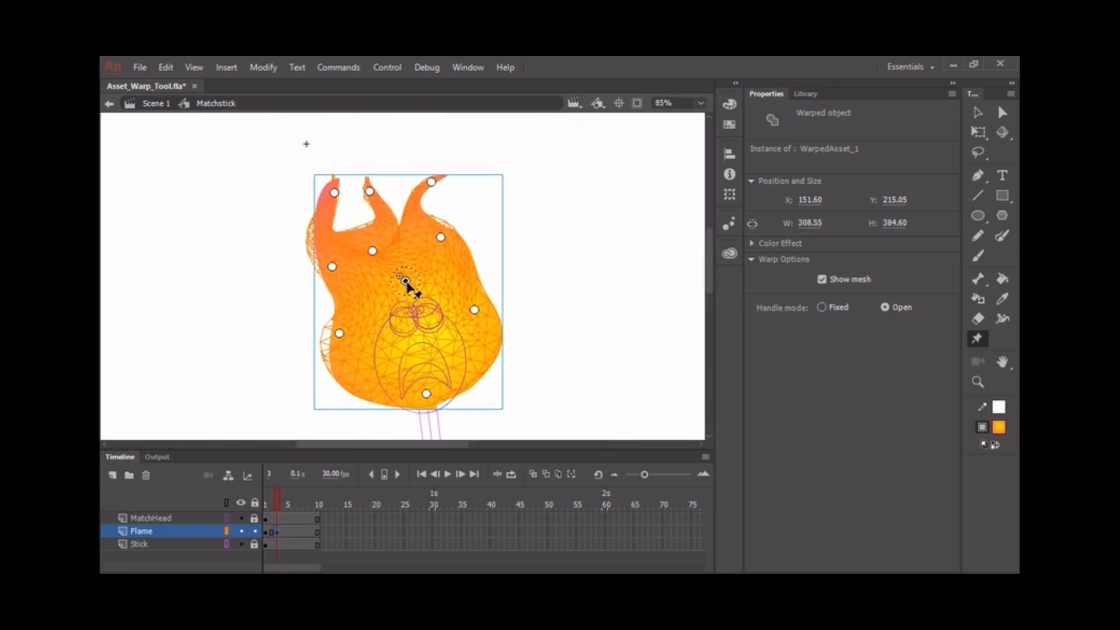
drag(441, 238, 459, 225)
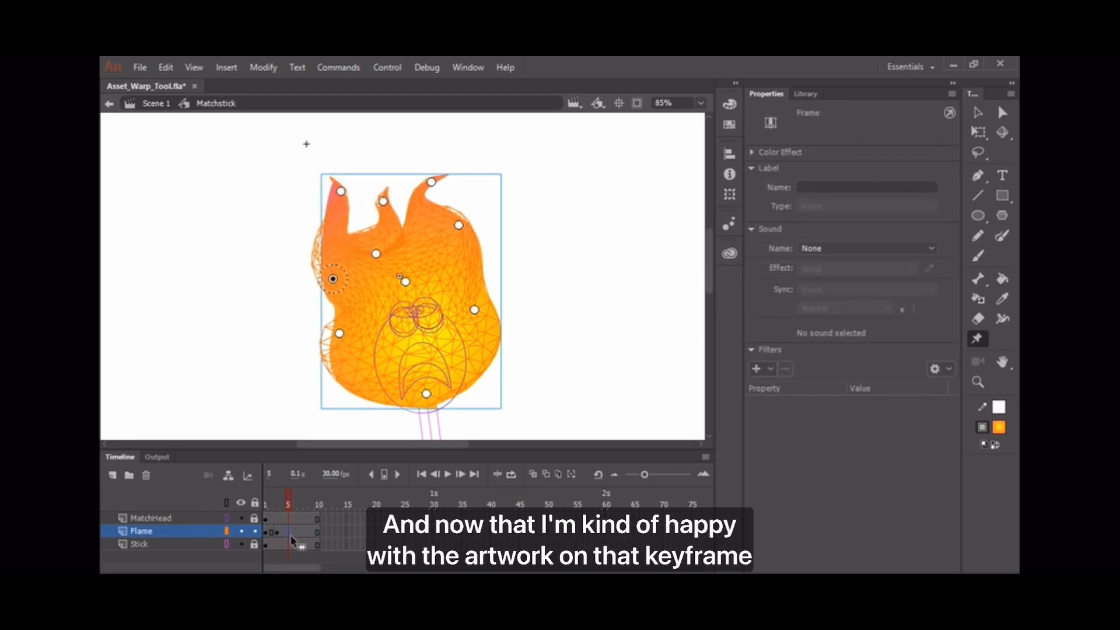
Insert a flame keyframe at frame 5 and stretch the middle and right tips upward.
key(F6)
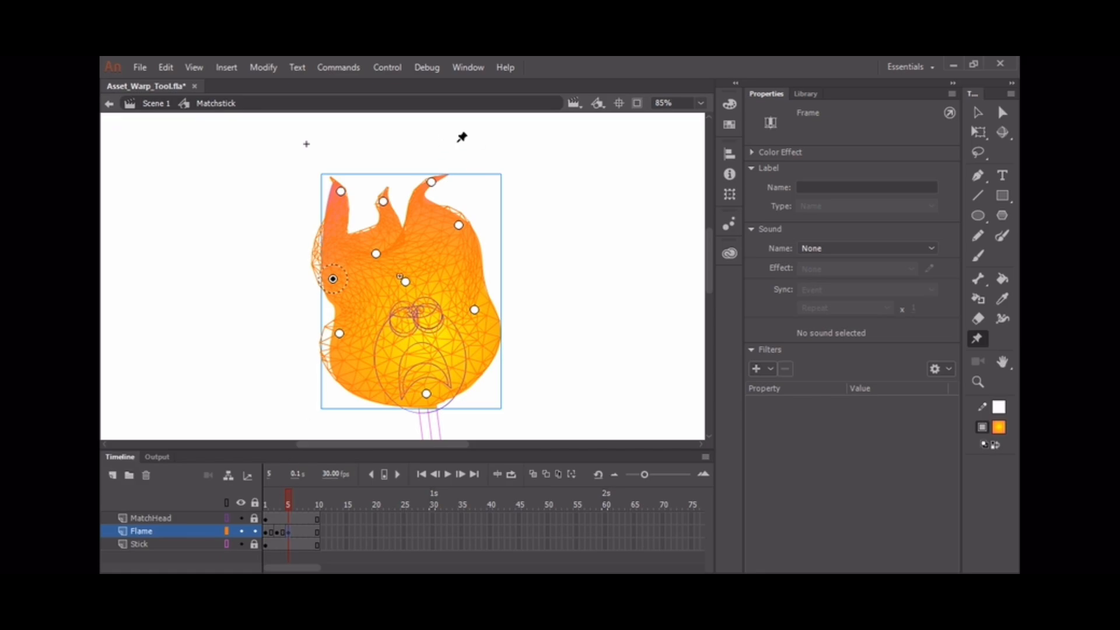
drag(431, 181, 431, 175)
drag(383, 202, 373, 170)
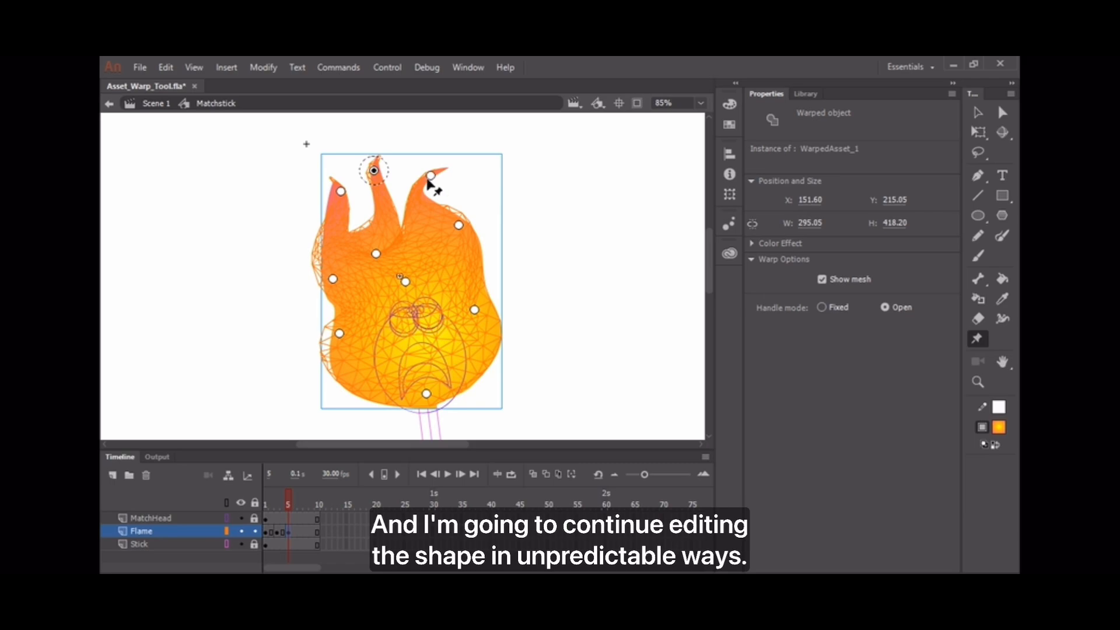
drag(442, 179, 456, 264)
Reshape the flame's right side, bottom and left side, and lower the upper-left tip.
drag(478, 311, 466, 357)
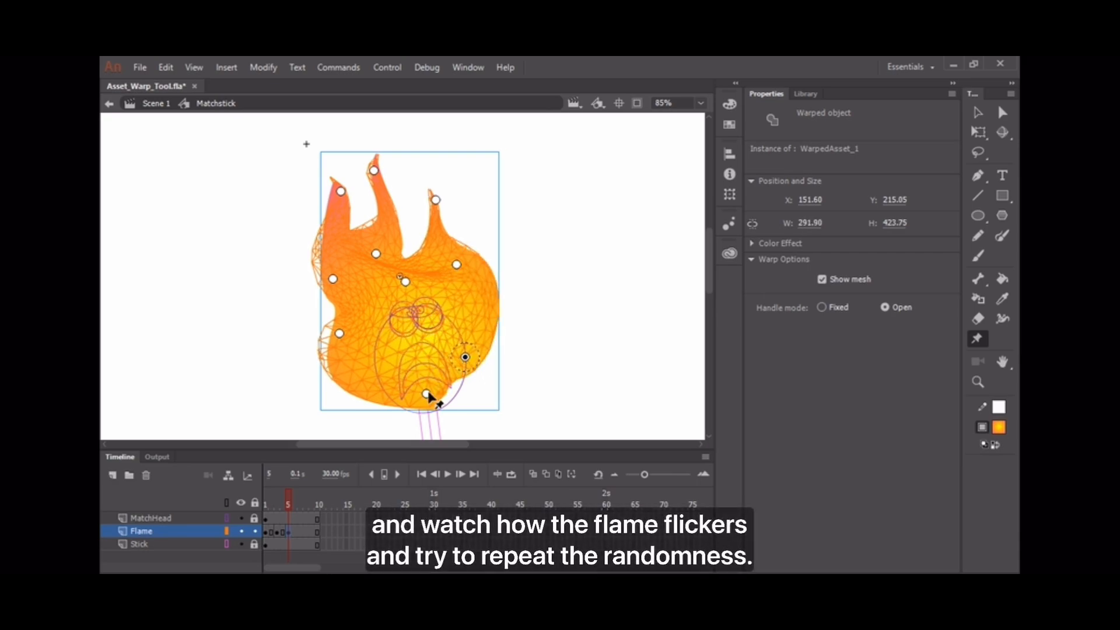
drag(440, 393, 441, 399)
drag(339, 333, 346, 334)
drag(359, 328, 347, 311)
drag(346, 334, 350, 347)
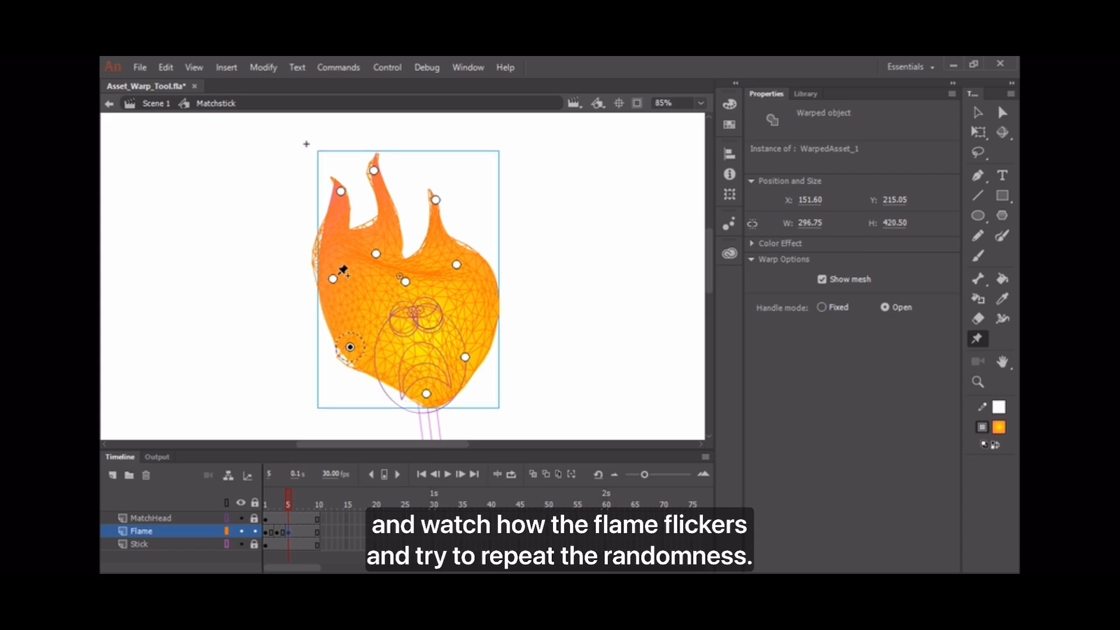
drag(343, 271, 343, 285)
drag(340, 191, 358, 219)
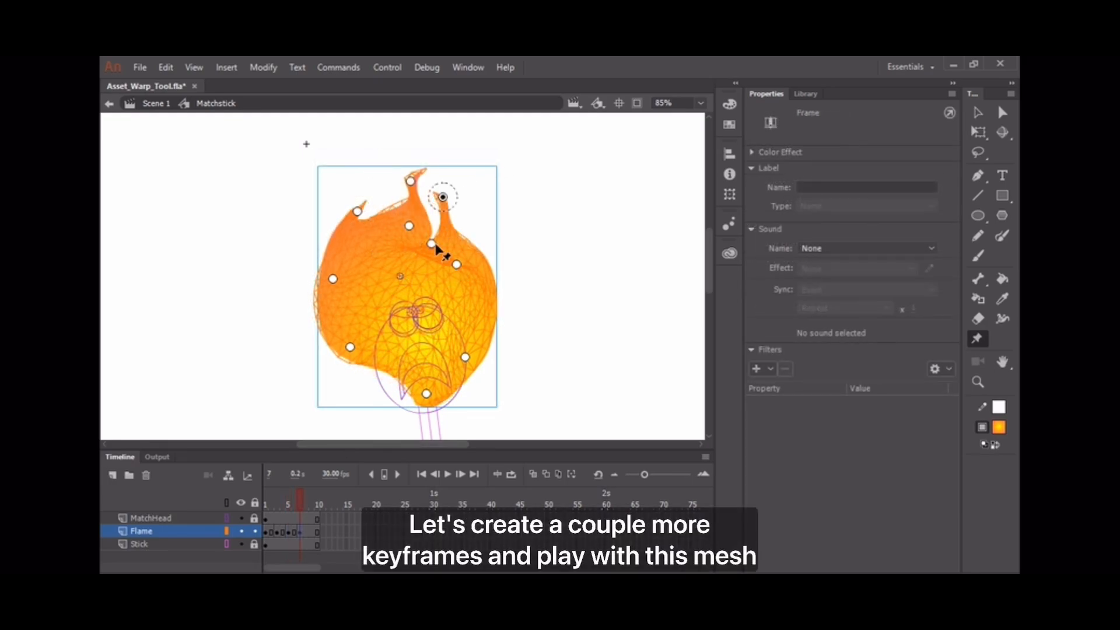
Pull the right tip in, shorten the top tip and raise the left tip.
drag(432, 247, 387, 248)
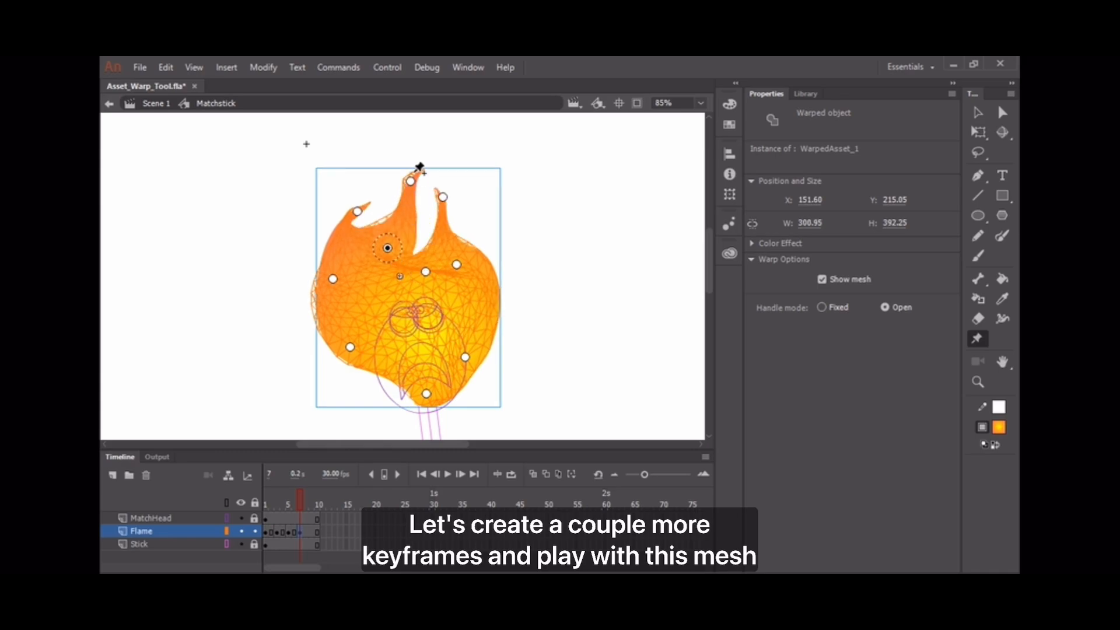
drag(410, 182, 328, 313)
click(358, 211)
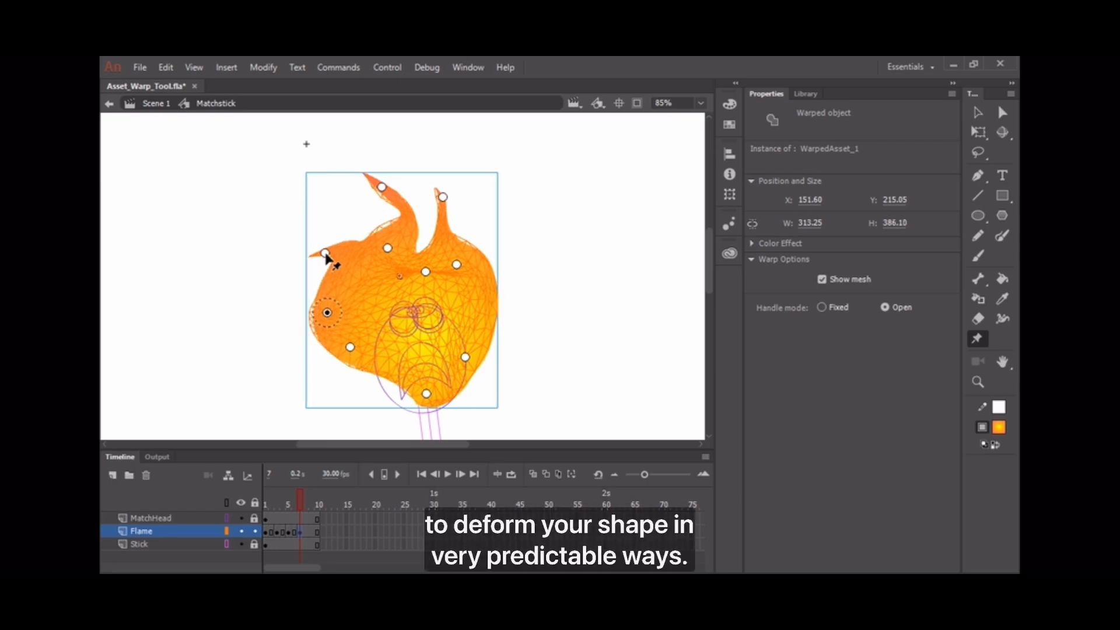
mouse_move(325, 251)
mouse_down()
mouse_move(326, 238)
mouse_move(340, 240)
mouse_move(331, 244)
mouse_move(332, 233)
mouse_up()
mouse_move(327, 315)
mouse_down()
mouse_move(348, 296)
mouse_move(332, 314)
mouse_up()
Reshape the right side and lift the top tip so the tall tip curls left.
drag(458, 263, 466, 260)
drag(443, 196, 468, 214)
drag(467, 260, 435, 337)
drag(382, 187, 407, 200)
drag(388, 249, 387, 297)
drag(407, 200, 379, 180)
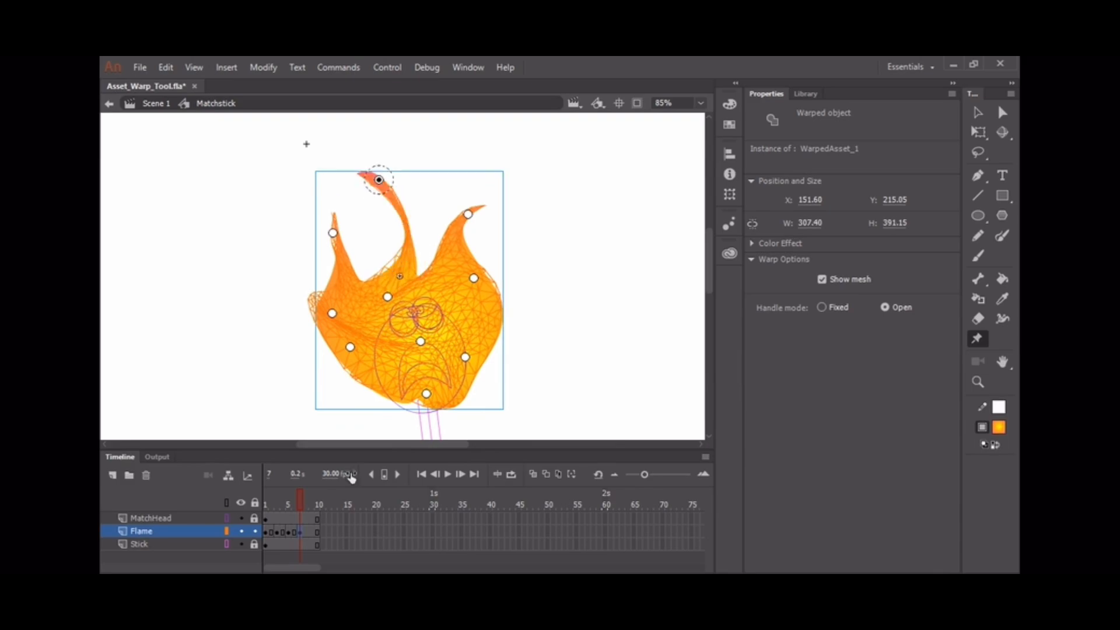
click(310, 505)
Add a flame keyframe at frame 9, pull both sides inward and twist its lower part.
key(F6)
click(332, 314)
mouse_move(344, 315)
mouse_down()
mouse_move(331, 313)
mouse_move(356, 299)
mouse_up()
drag(350, 347, 370, 367)
drag(465, 357, 456, 341)
click(426, 393)
drag(441, 389, 436, 380)
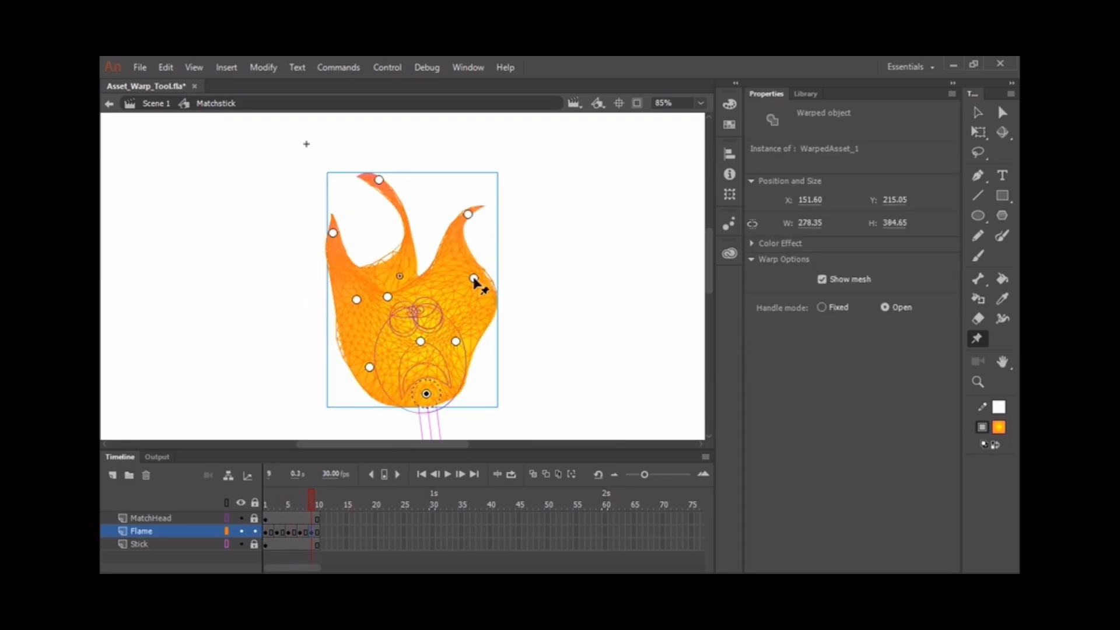
drag(474, 278, 450, 285)
Curl the flame's top tips, shift its centre up-right and twist the lower-left side.
click(468, 214)
drag(479, 219, 429, 239)
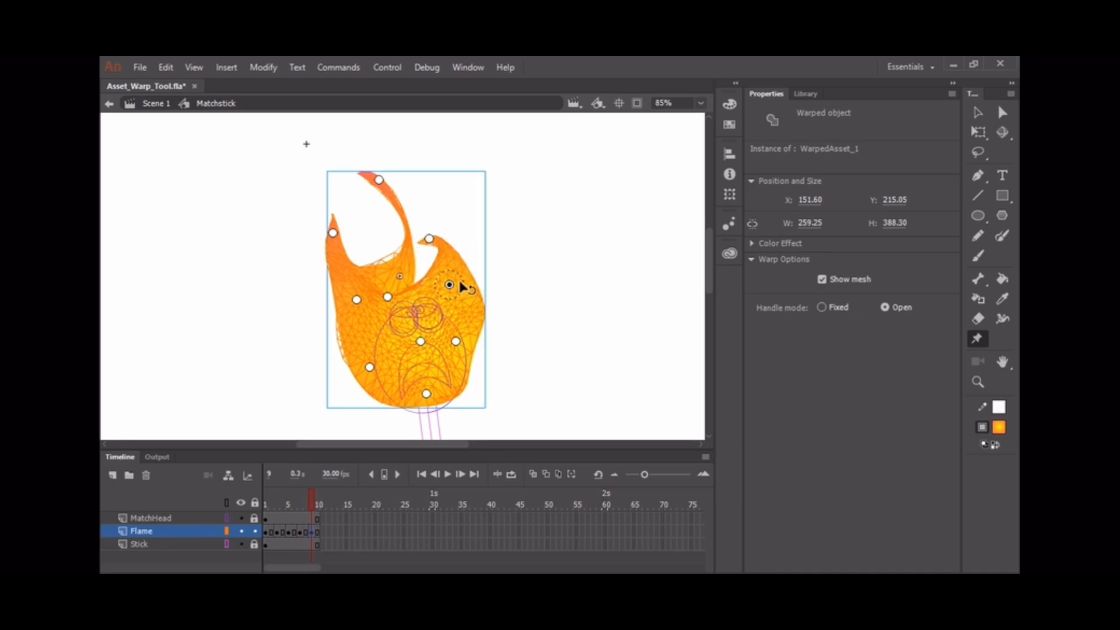
drag(460, 283, 452, 294)
click(379, 180)
drag(390, 179, 414, 223)
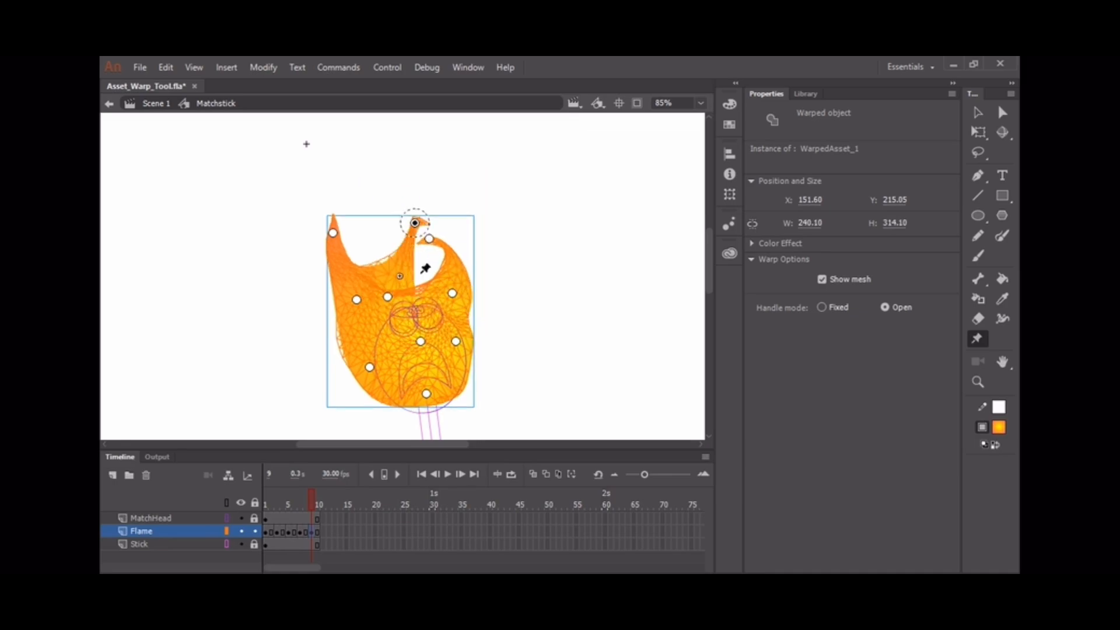
drag(387, 296, 427, 262)
drag(333, 233, 372, 215)
click(357, 299)
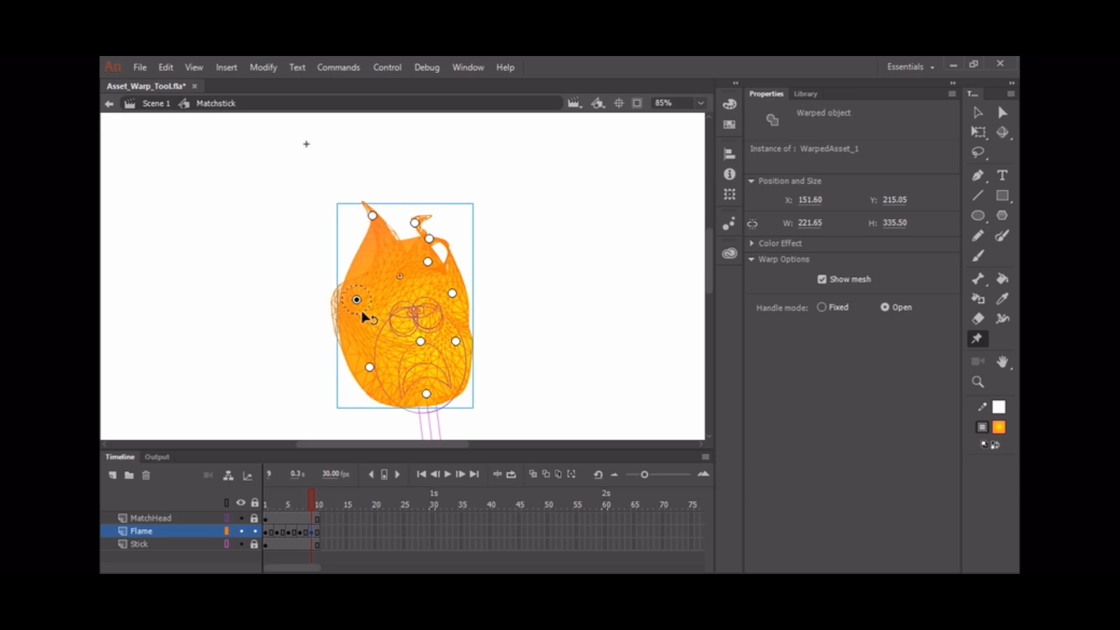
click(369, 367)
drag(382, 363, 380, 383)
drag(314, 496, 303, 530)
click(272, 532)
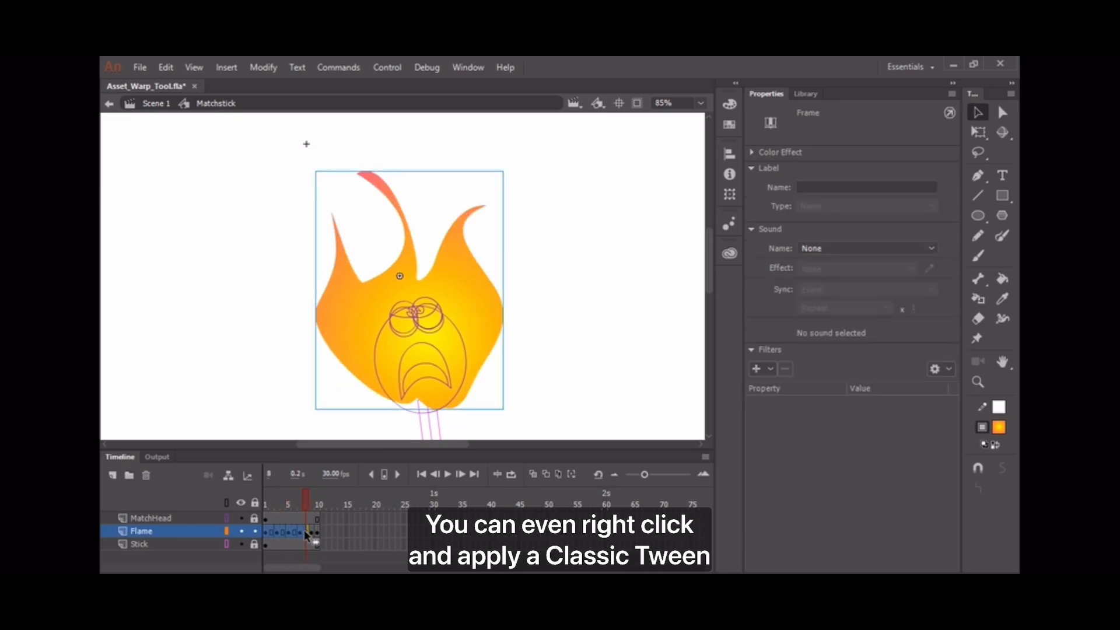
Create a classic tween across the selected Flame keyframes and scrub to preview it.
right_click(303, 530)
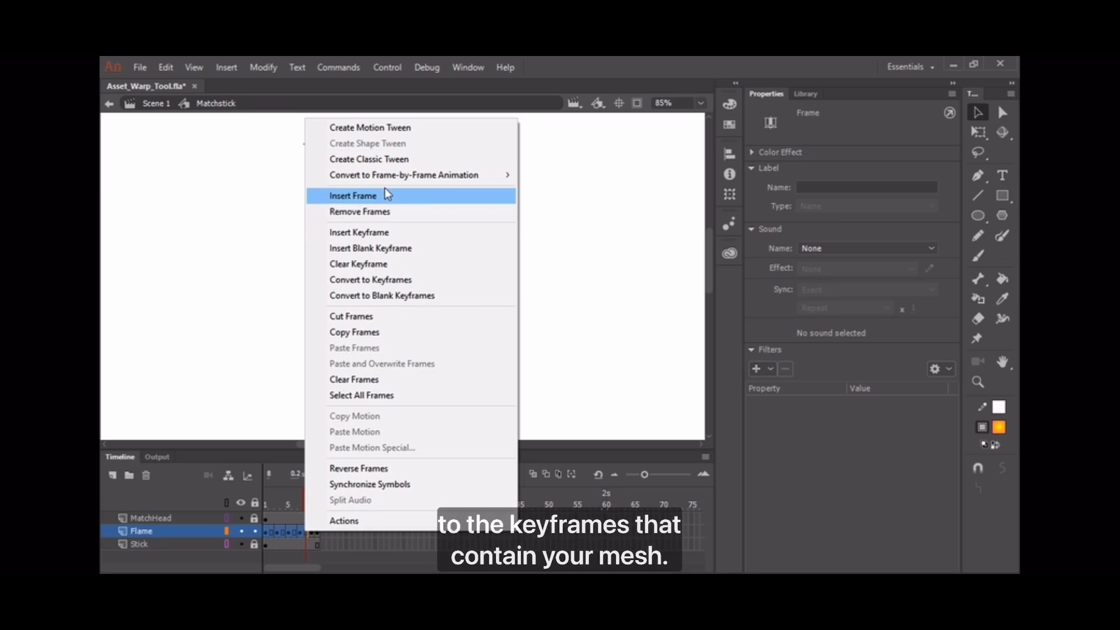
click(376, 158)
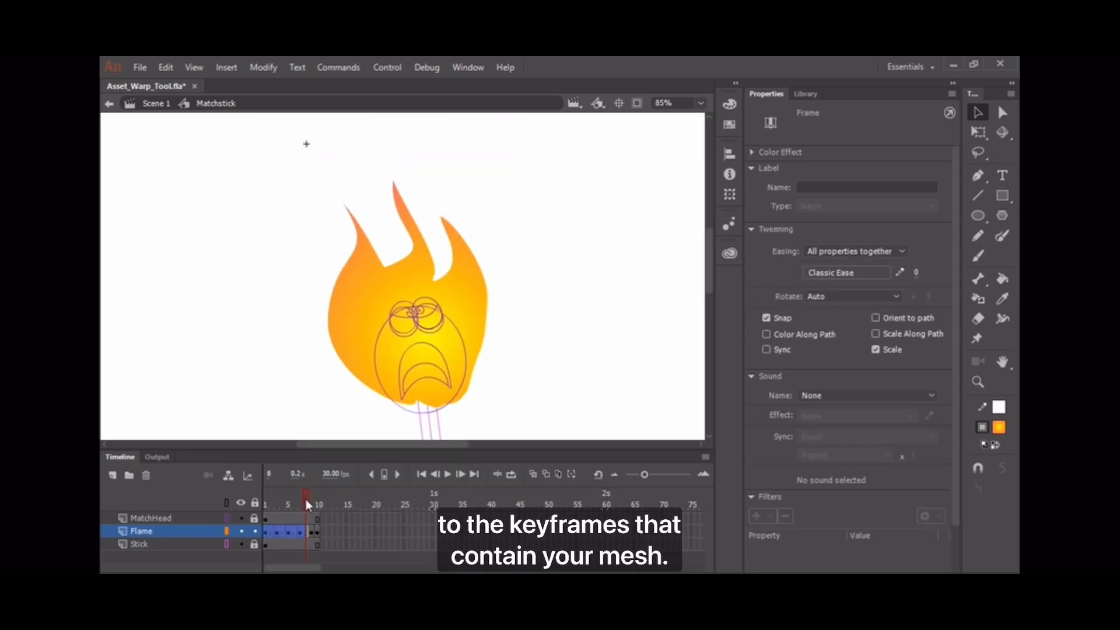
drag(305, 500, 293, 500)
Add a keyframe at frame 5 on the MatchHead layer.
click(266, 519)
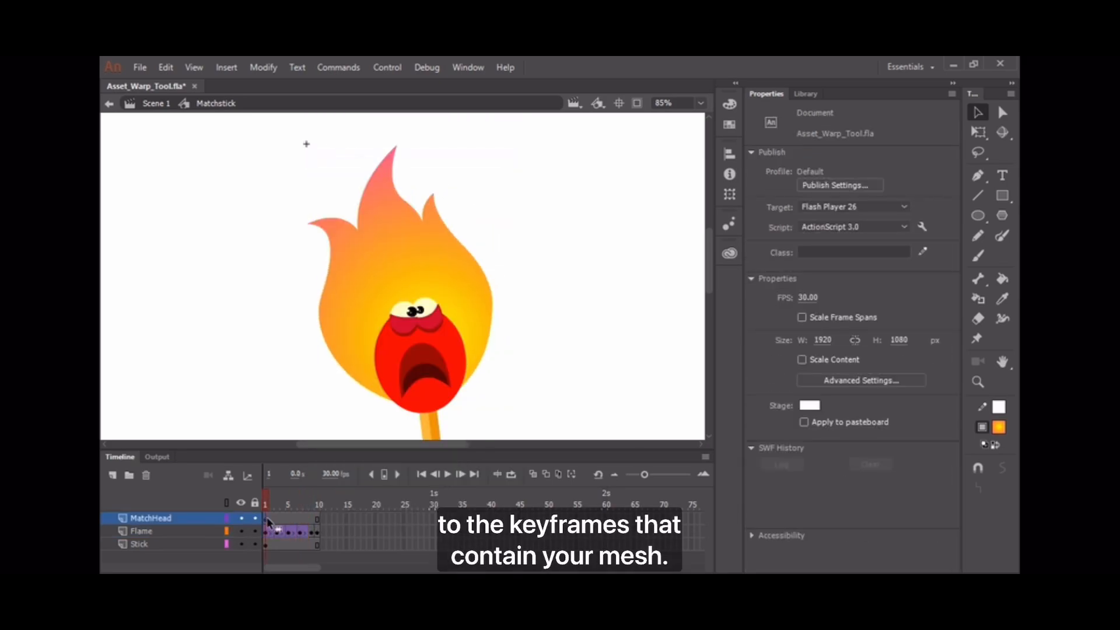
click(316, 519)
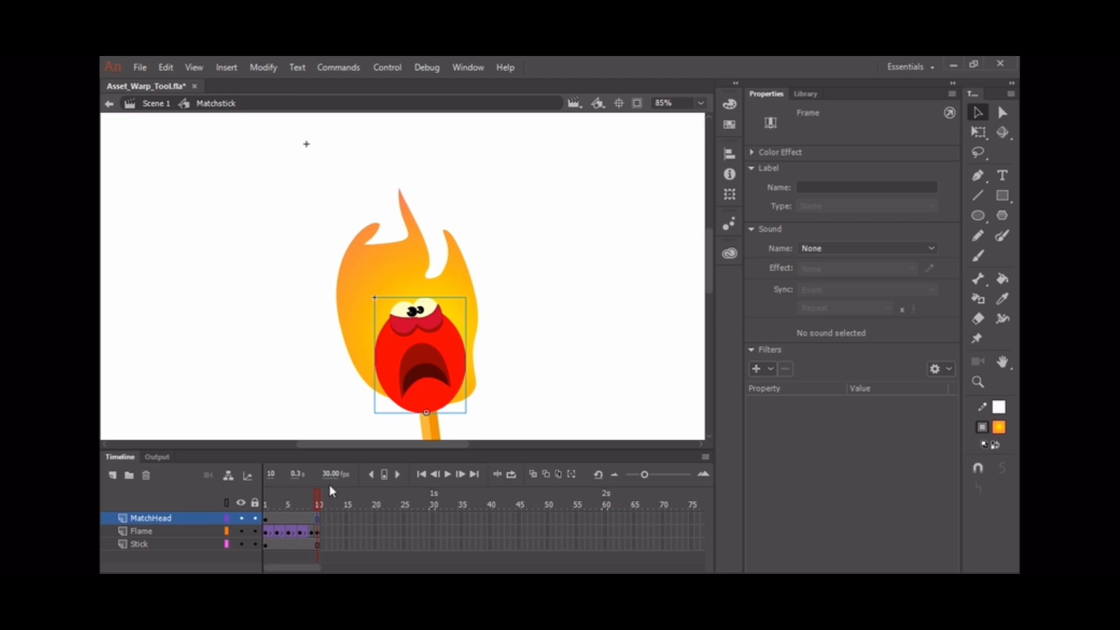
click(289, 523)
key(F6)
Squash the frame-5 match head wider and shorter to about 168.55×176.70 with Free Transform.
key(q)
drag(466, 297, 473, 304)
key(v)
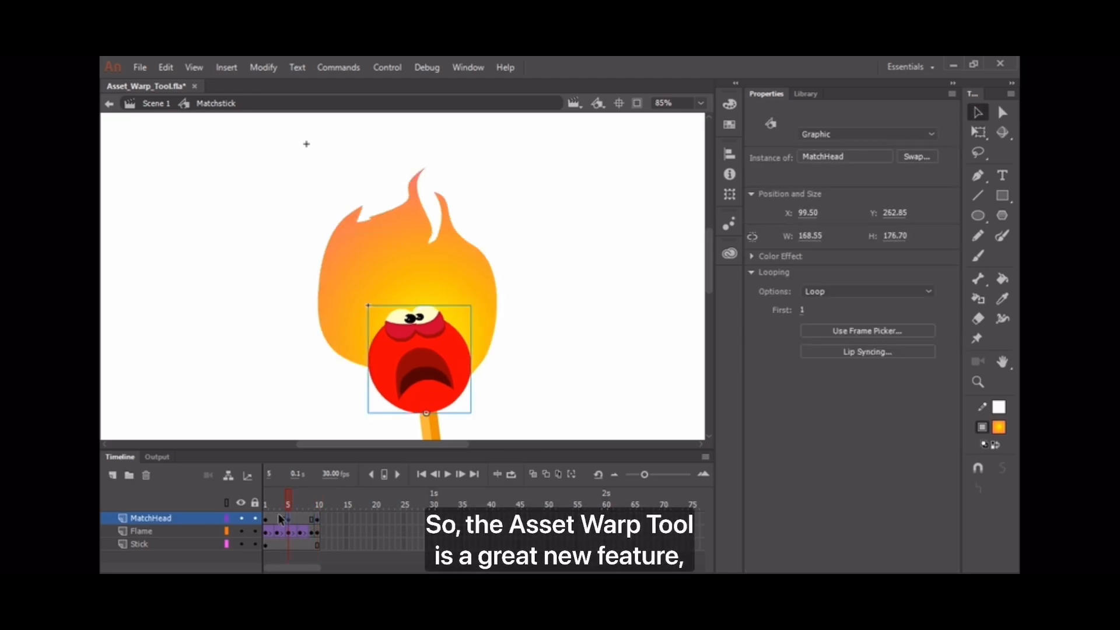
Give the MatchHead frames a classic tween with Ease In Out Cubic, preview, and return to Scene 1.
right_click(300, 519)
click(397, 142)
click(847, 273)
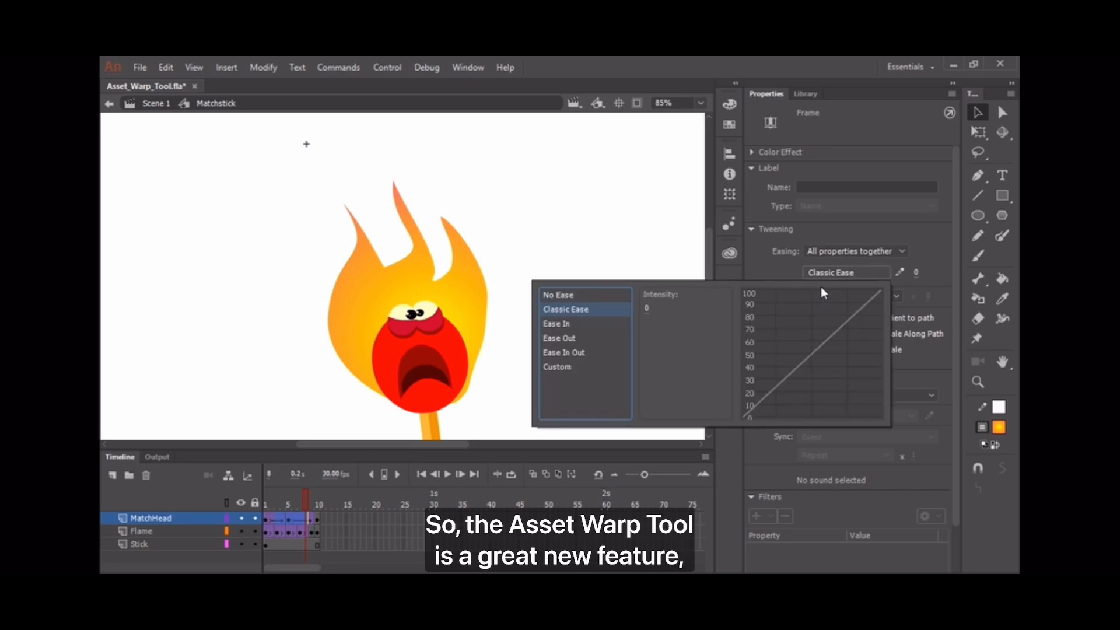
click(569, 352)
double_click(660, 312)
click(288, 504)
key(Return)
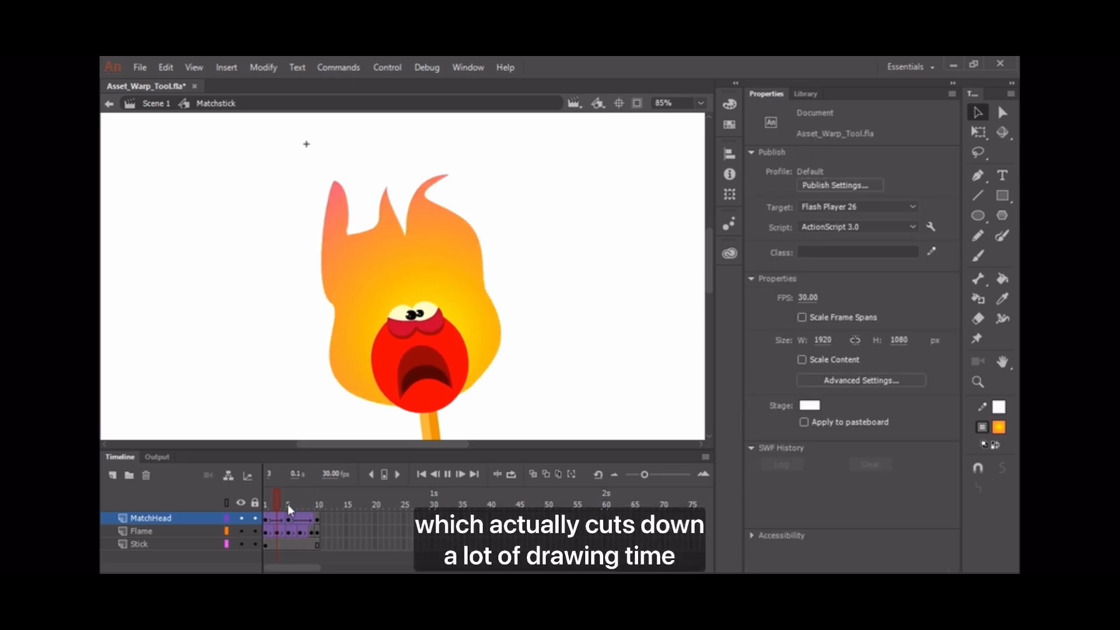
click(155, 103)
Add matchstick keyframes at frames 30 and 15, tilting it clockwise at frame 15.
key(ctrl+minus)
key(ctrl+minus)
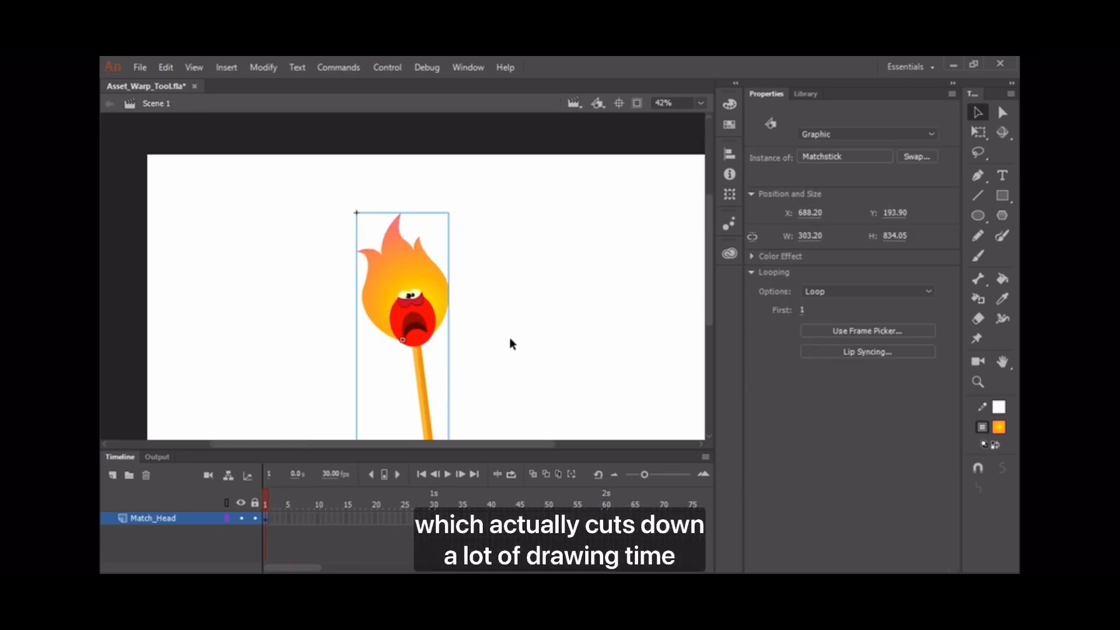
key(q)
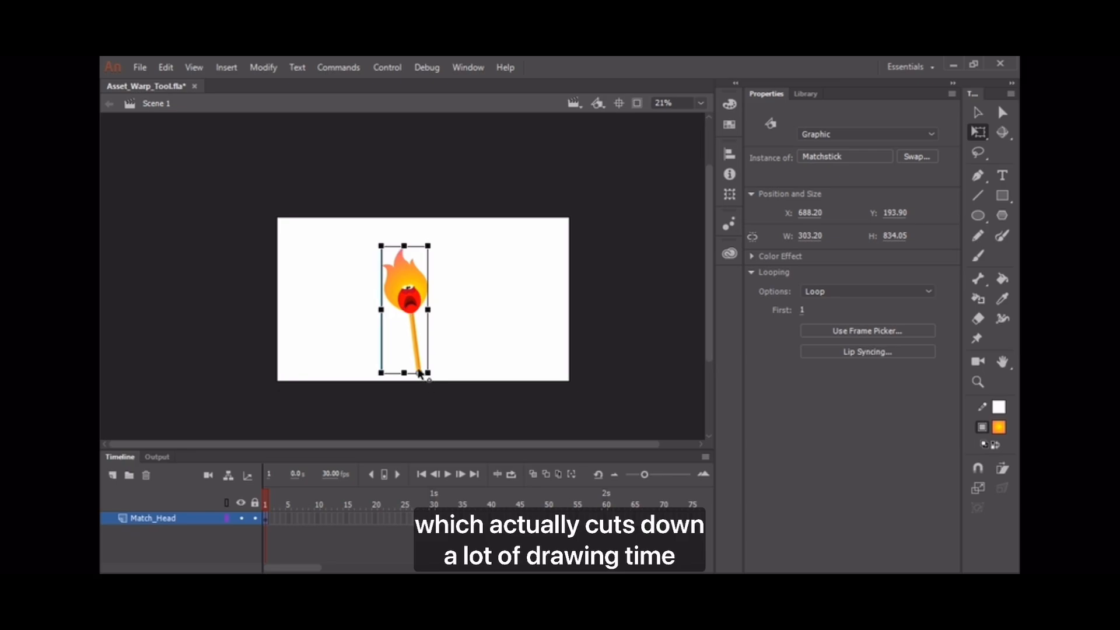
key(ctrl+equal)
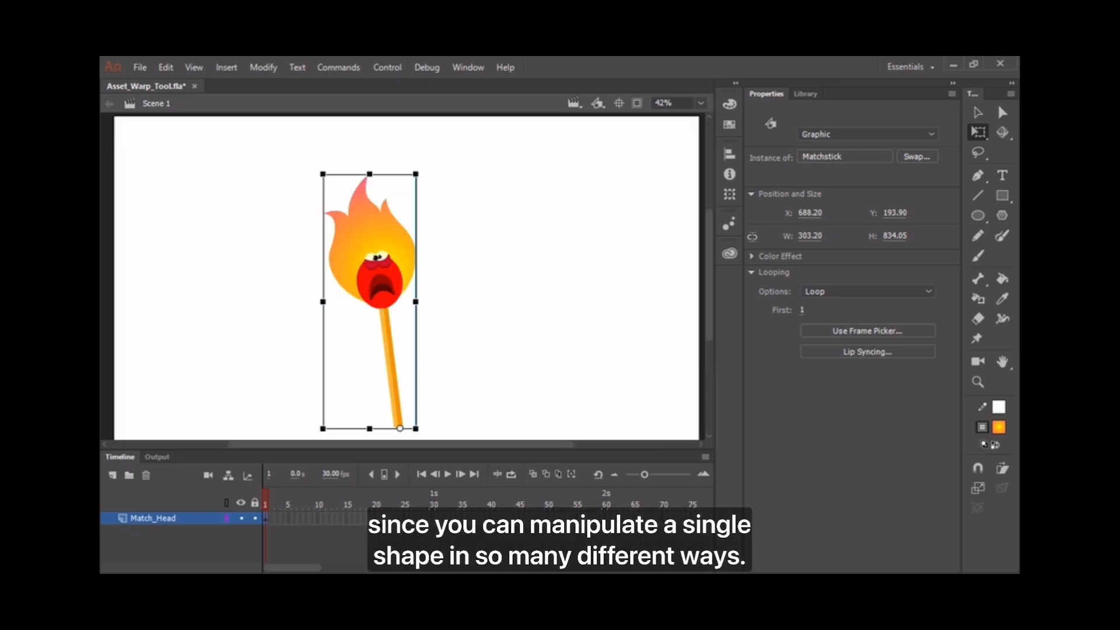
click(434, 518)
key(F6)
click(347, 518)
key(F6)
drag(425, 201, 490, 219)
Create a classic tween across the matchstick's sway frames.
drag(305, 518, 399, 518)
right_click(376, 518)
click(460, 148)
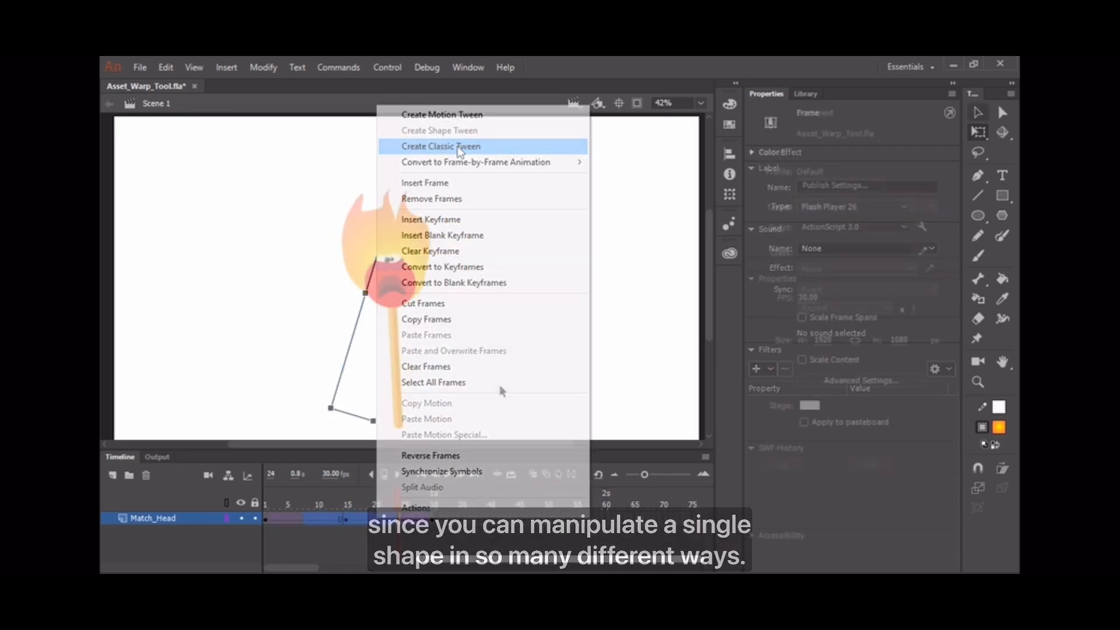